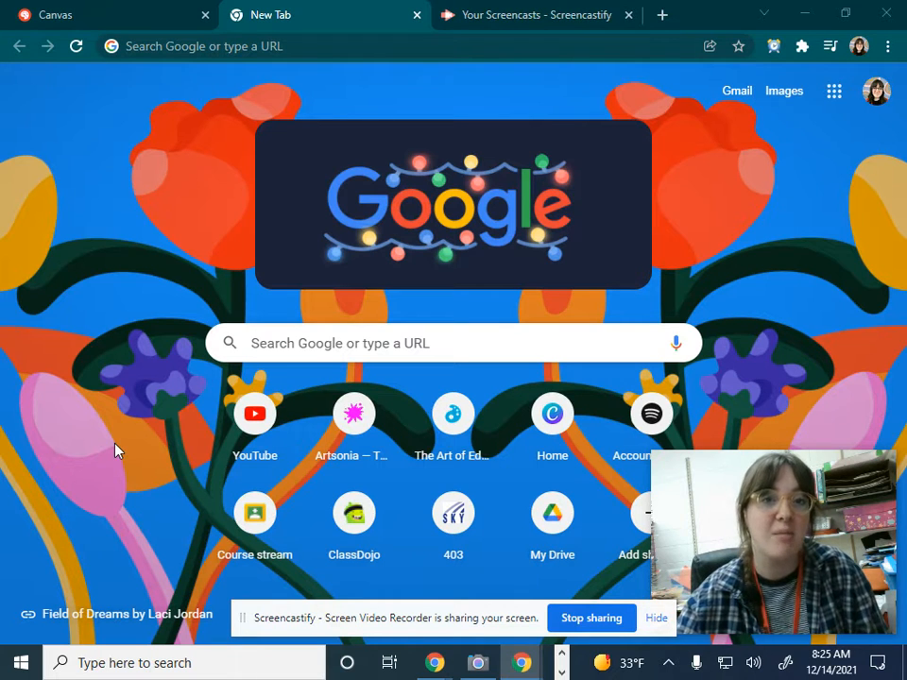
Search Windows for "camera", open the Camera app and hide the screen-sharing notice.
mouse_move(788, 488)
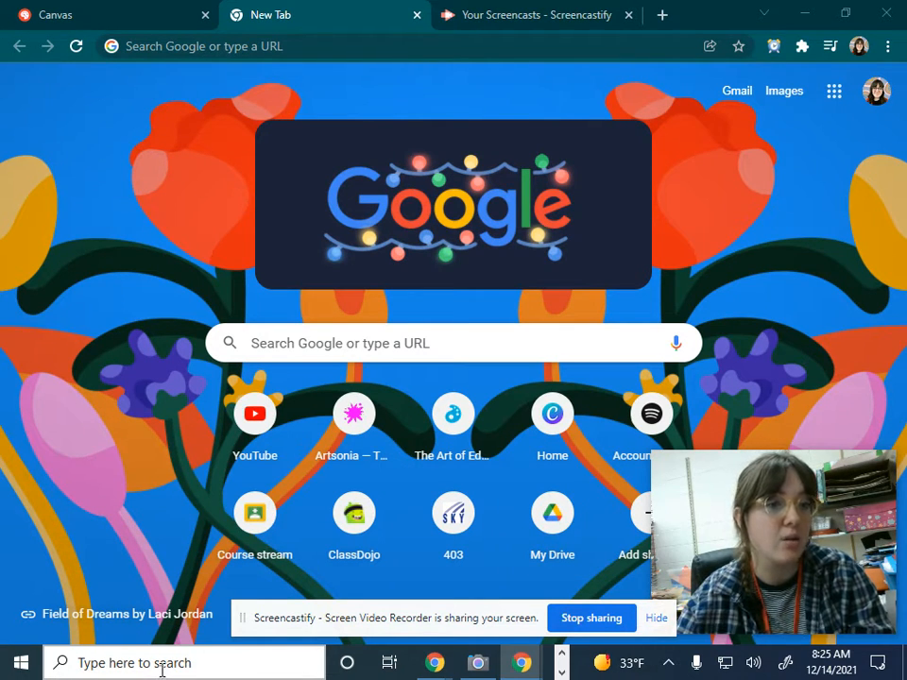
left_click(15, 667)
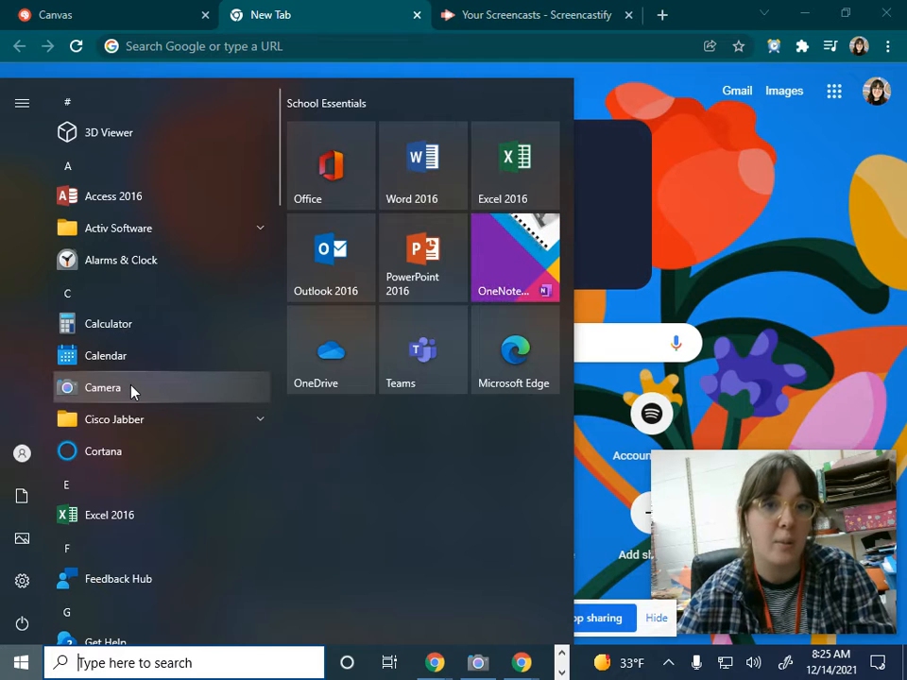
left_click(106, 661)
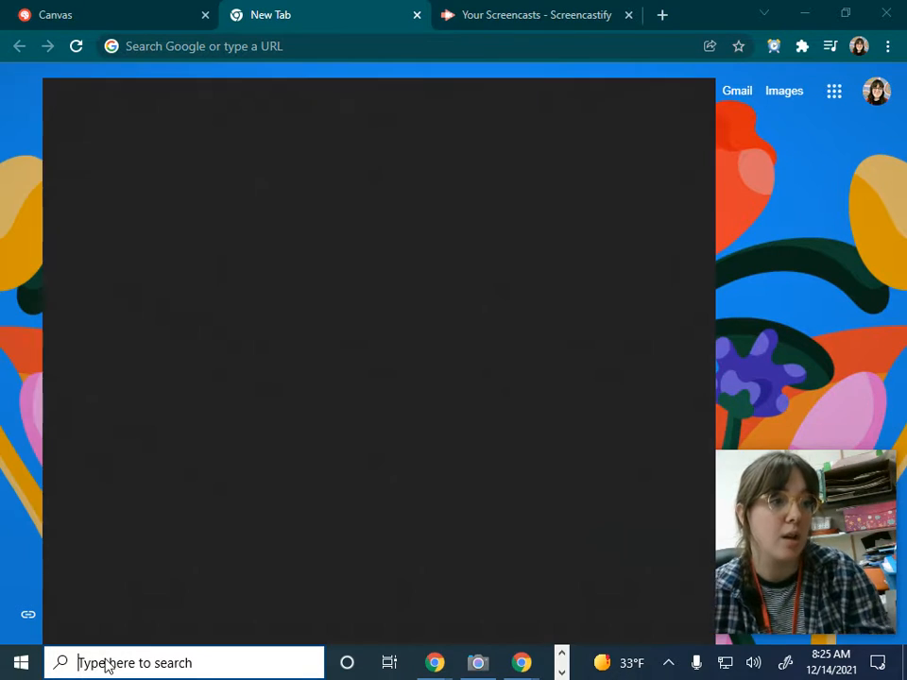
type("ca")
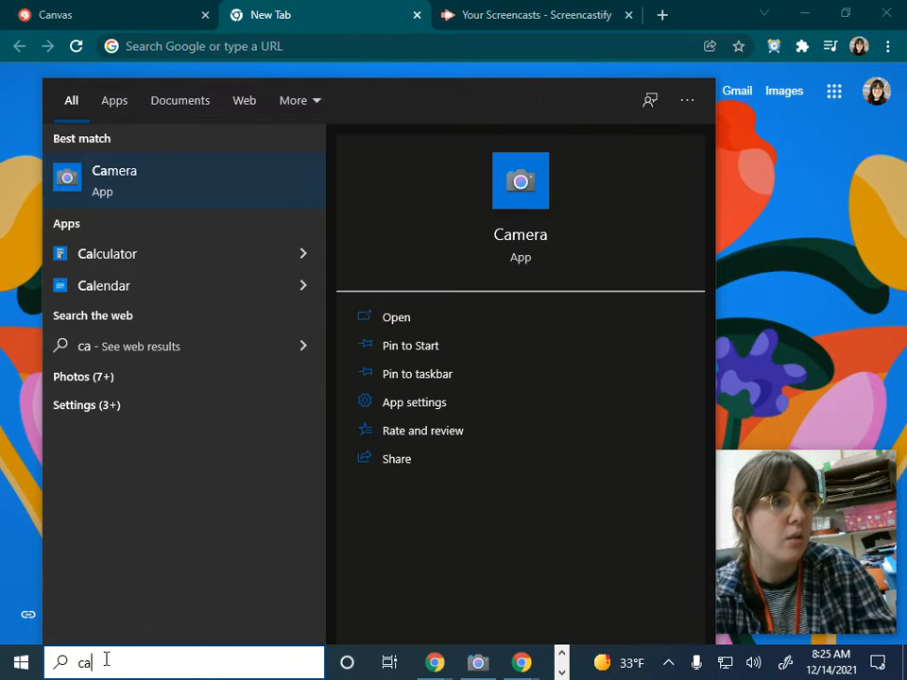
type("mera")
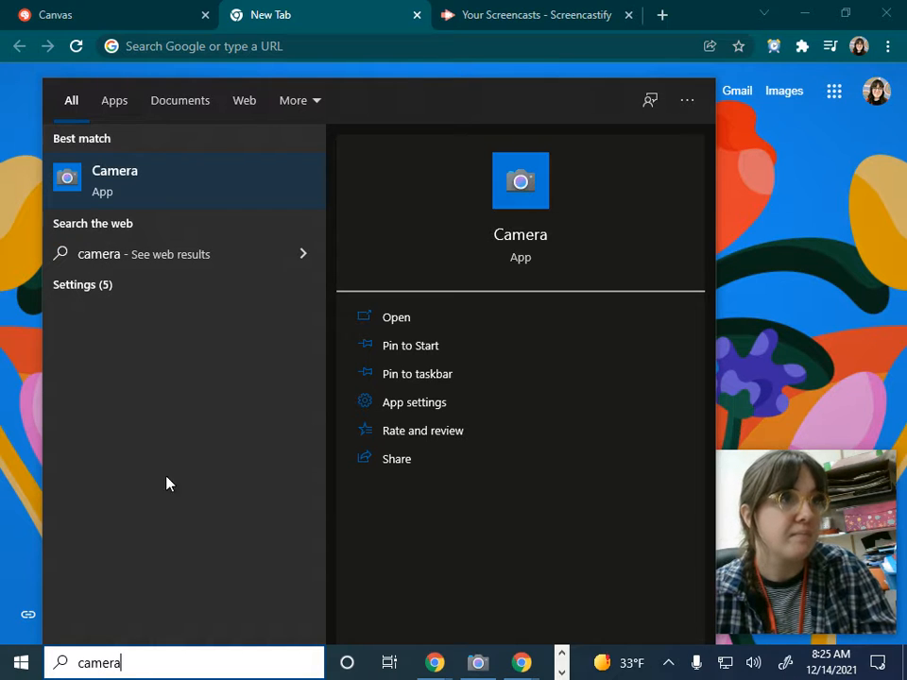
left_click(108, 194)
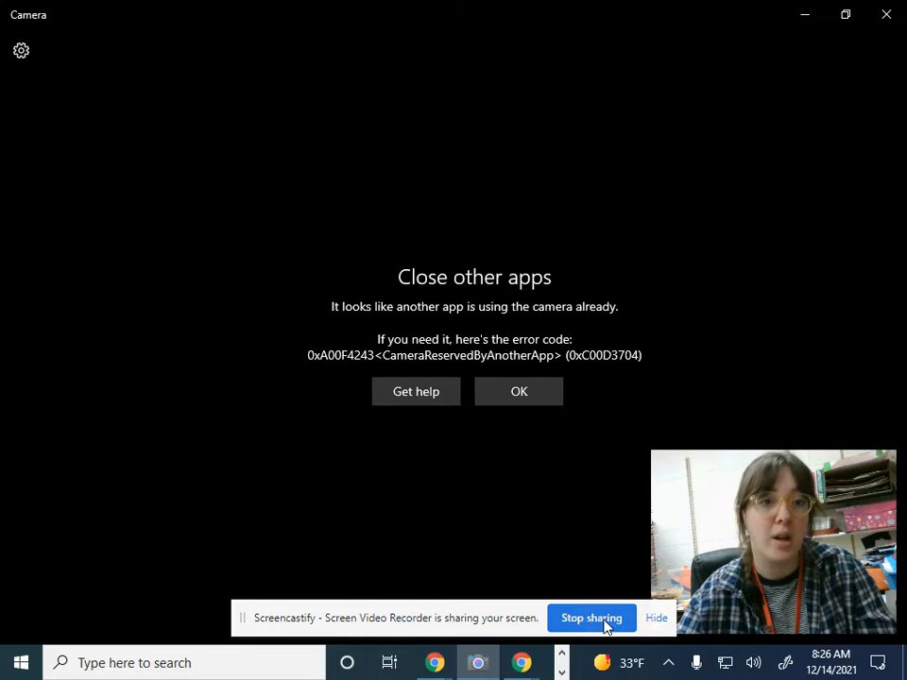
left_click(656, 620)
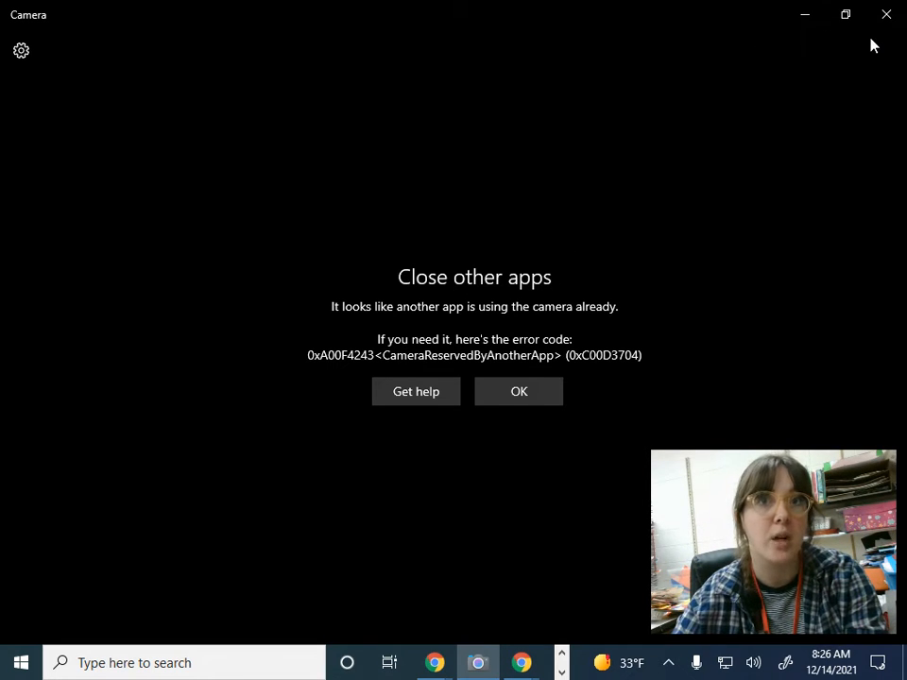
Resize the floating webcam preview and close the Camera app.
mouse_move(661, 471)
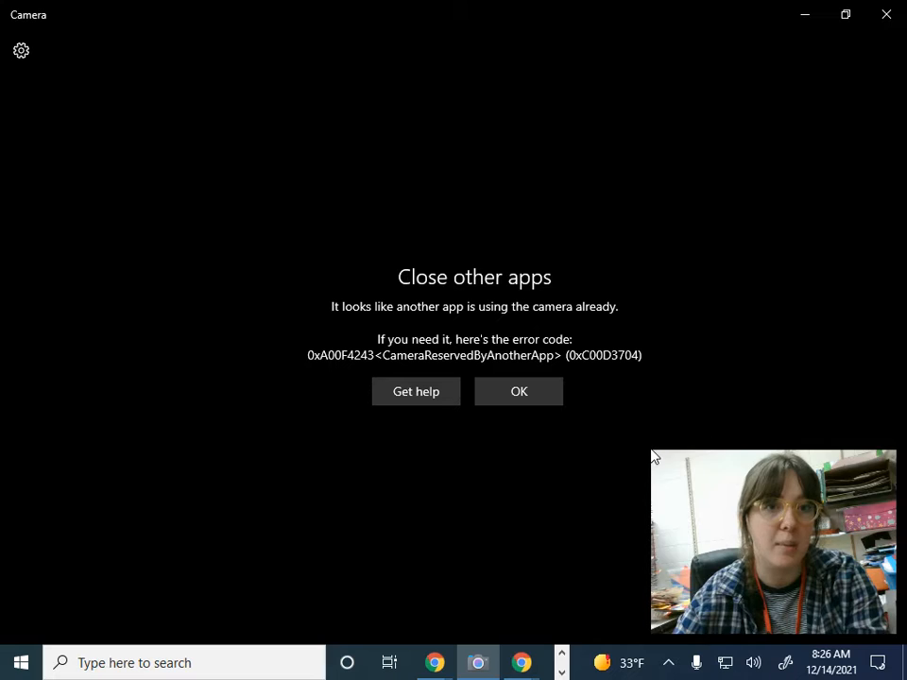
left_click_drag(656, 452, 393, 320)
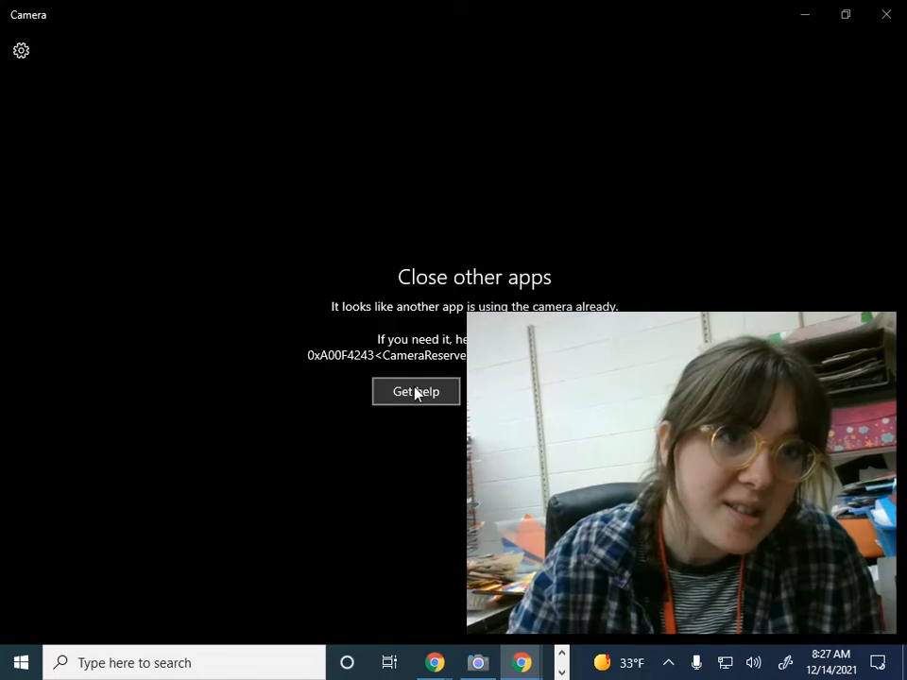
left_click_drag(470, 315, 597, 408)
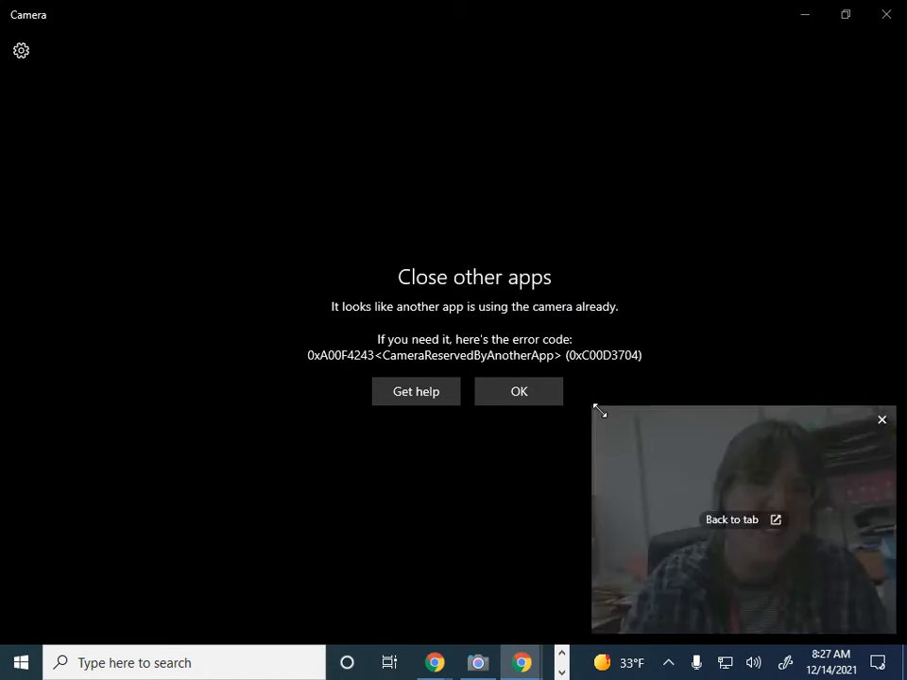
left_click(886, 14)
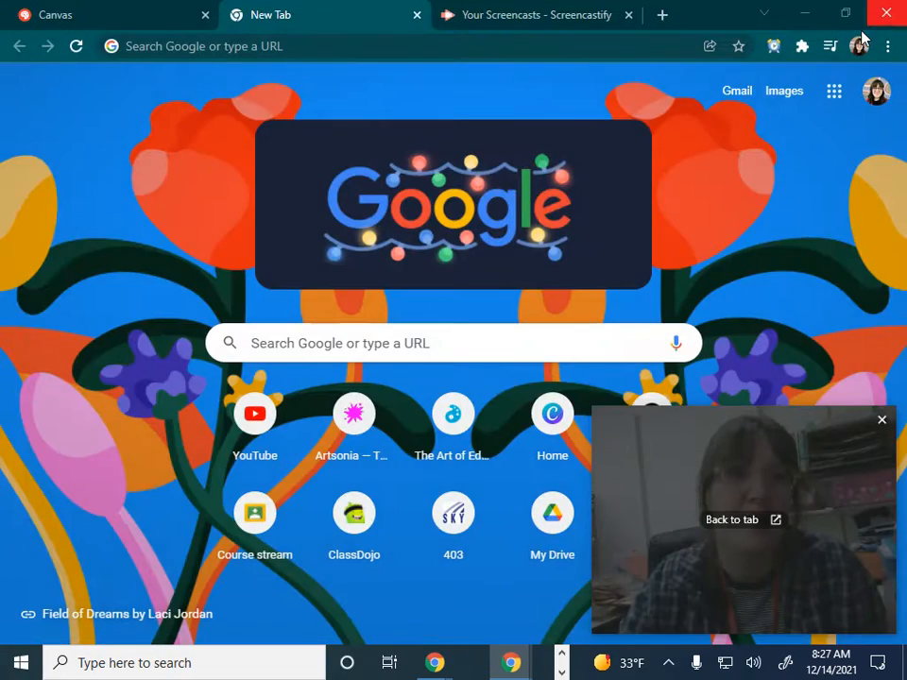
Switch to the open Canvas portrait with the purple mask, hide its outline and colour layers, and show the photo layer.
left_click(132, 9)
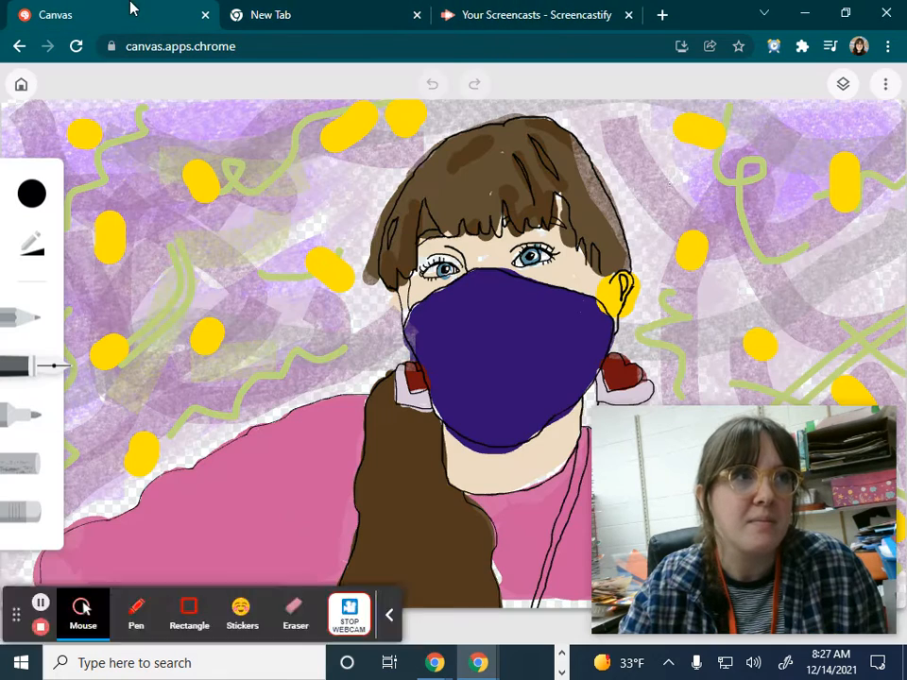
left_click(844, 92)
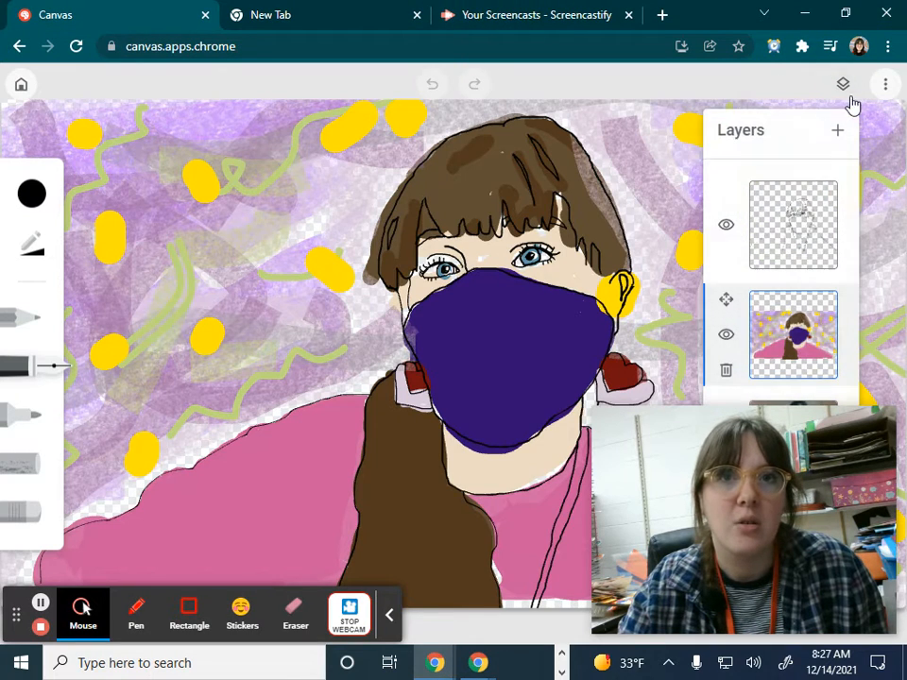
left_click(725, 225)
left_click(726, 334)
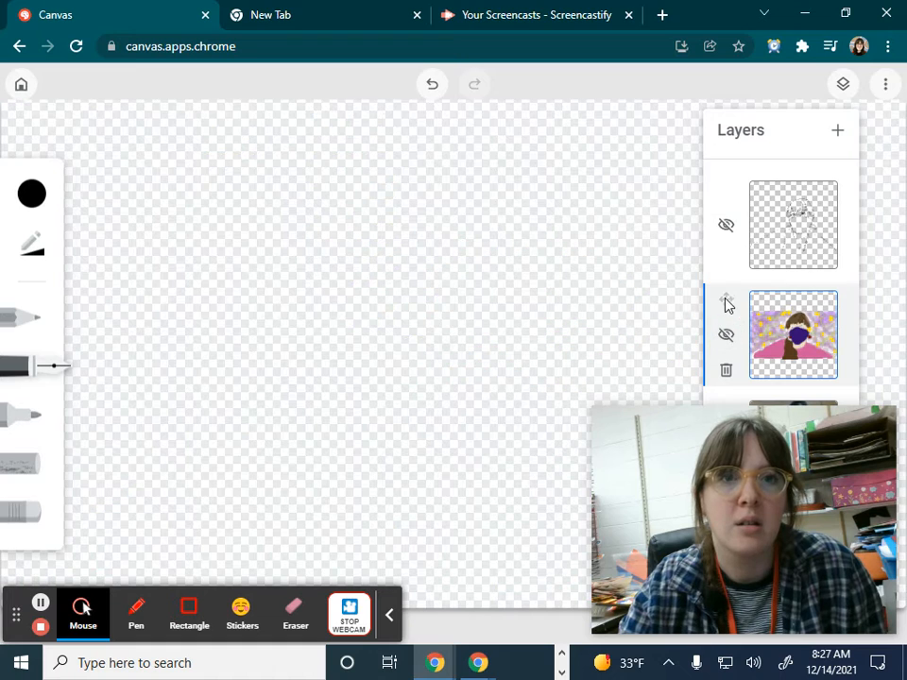
left_click_drag(672, 452, 700, 564)
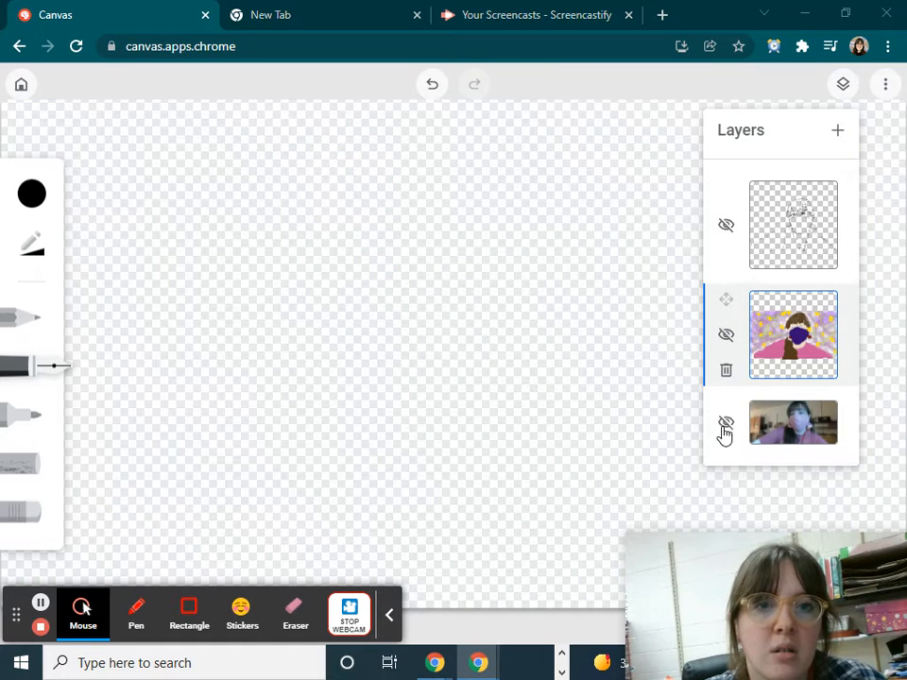
left_click(726, 423)
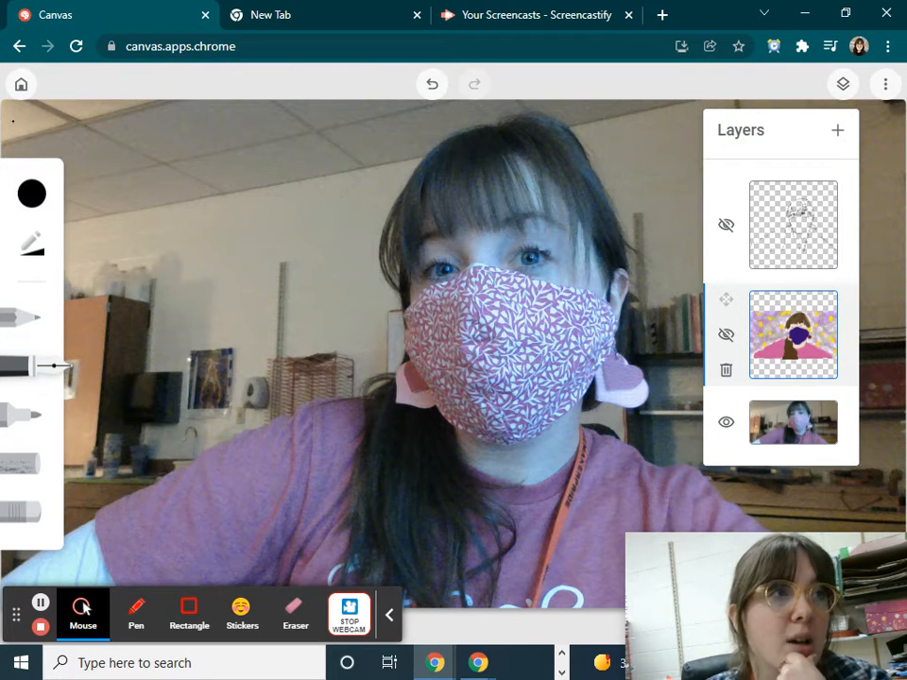
Return to the Canvas gallery and open the self-portrait with the orange jester-style hat.
left_click(21, 84)
left_click(274, 208)
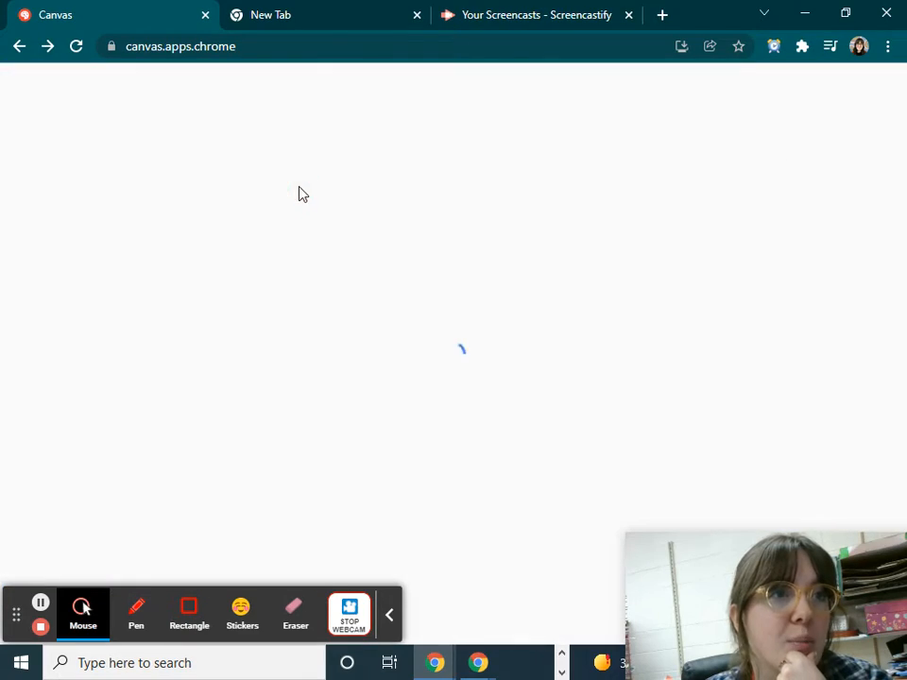
left_click(18, 85)
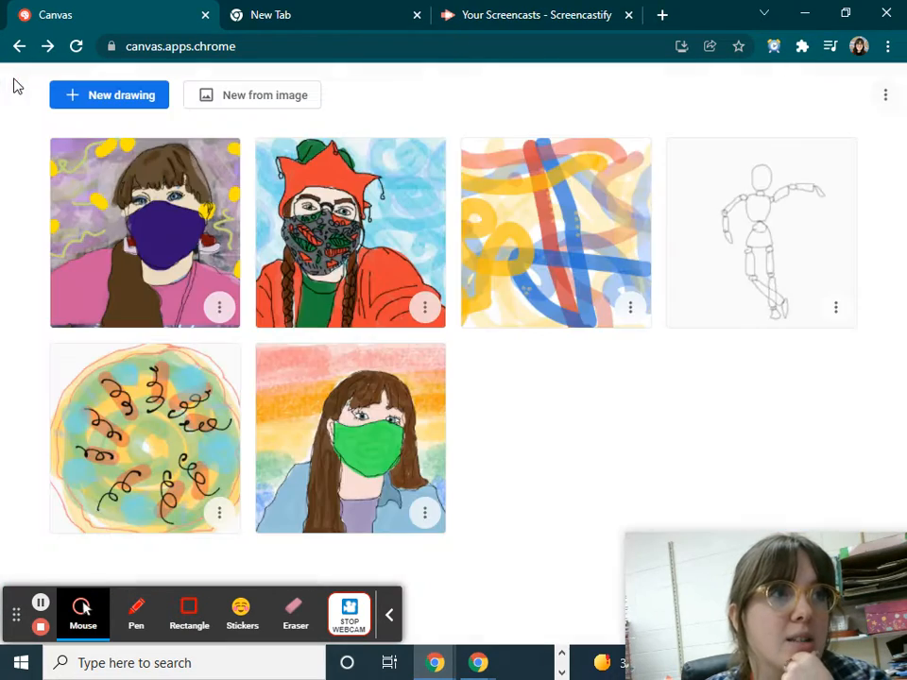
left_click(317, 219)
Hide the hat portrait's outline, colour and blue background layers, show its photo layer, and return to the gallery.
left_click(840, 87)
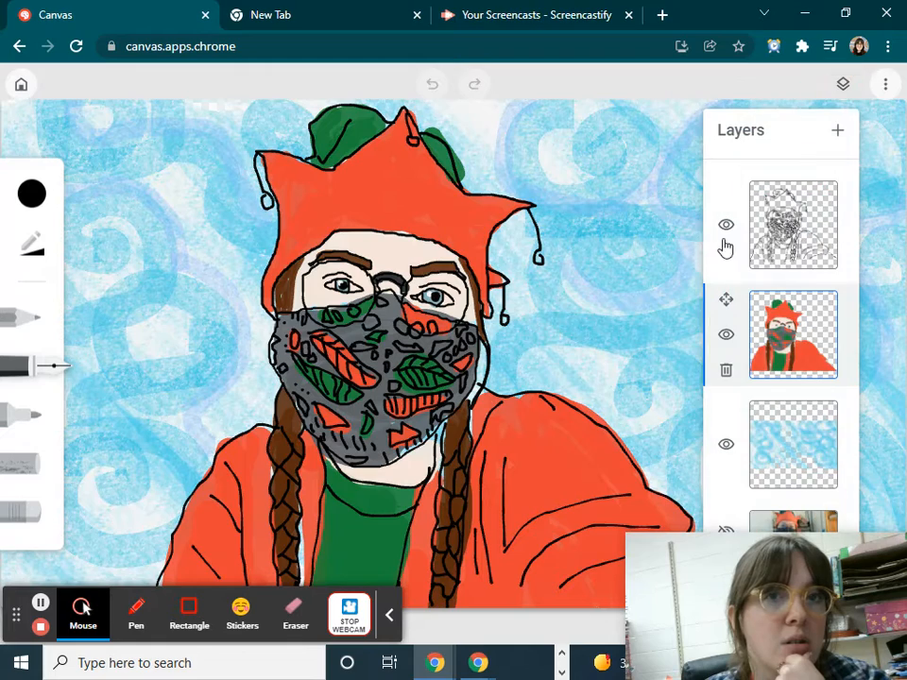
left_click(725, 228)
left_click(726, 334)
left_click(725, 444)
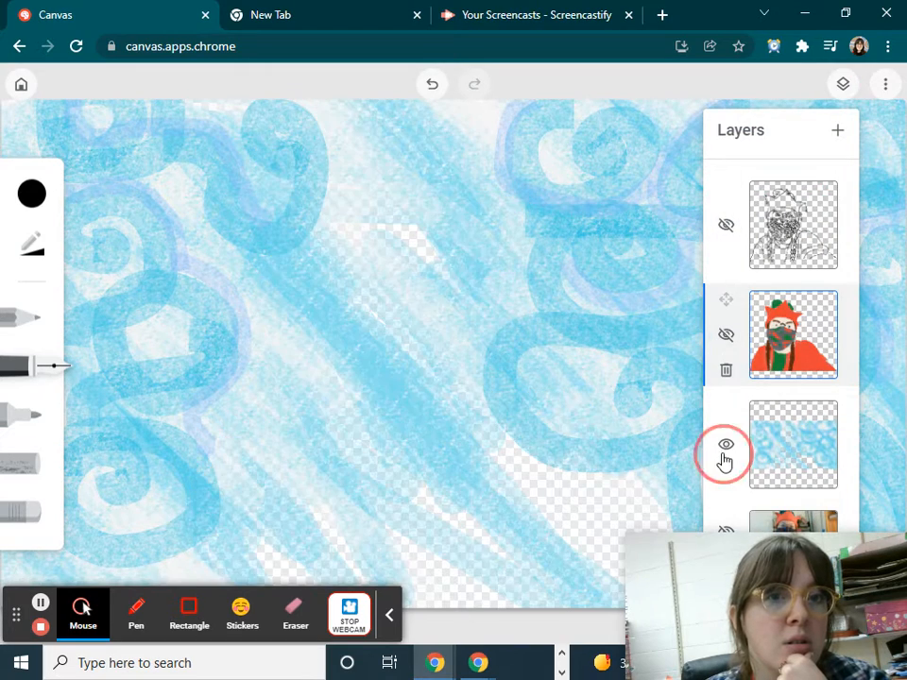
left_click(723, 532)
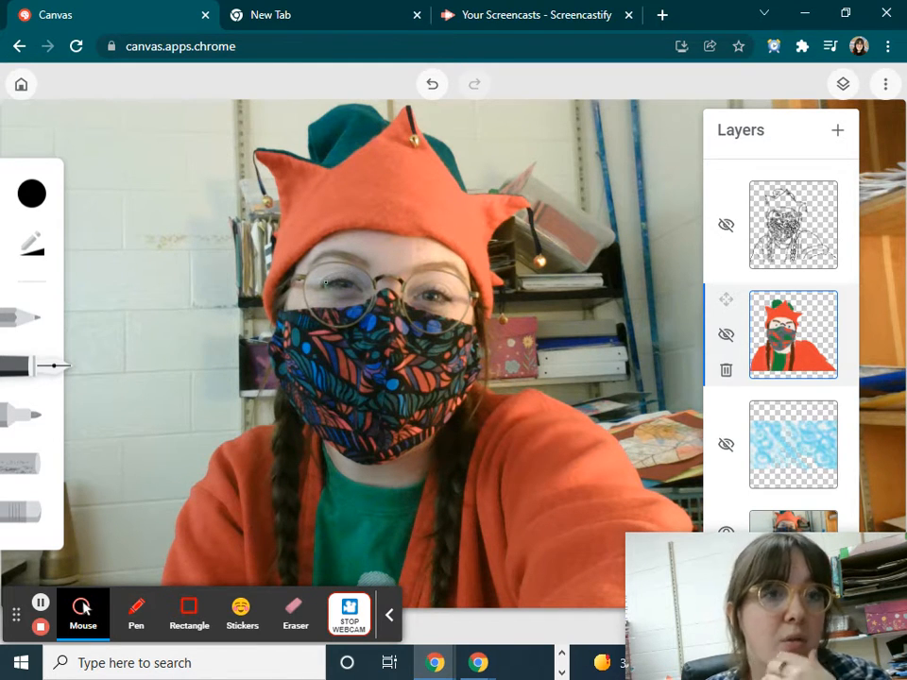
left_click(20, 84)
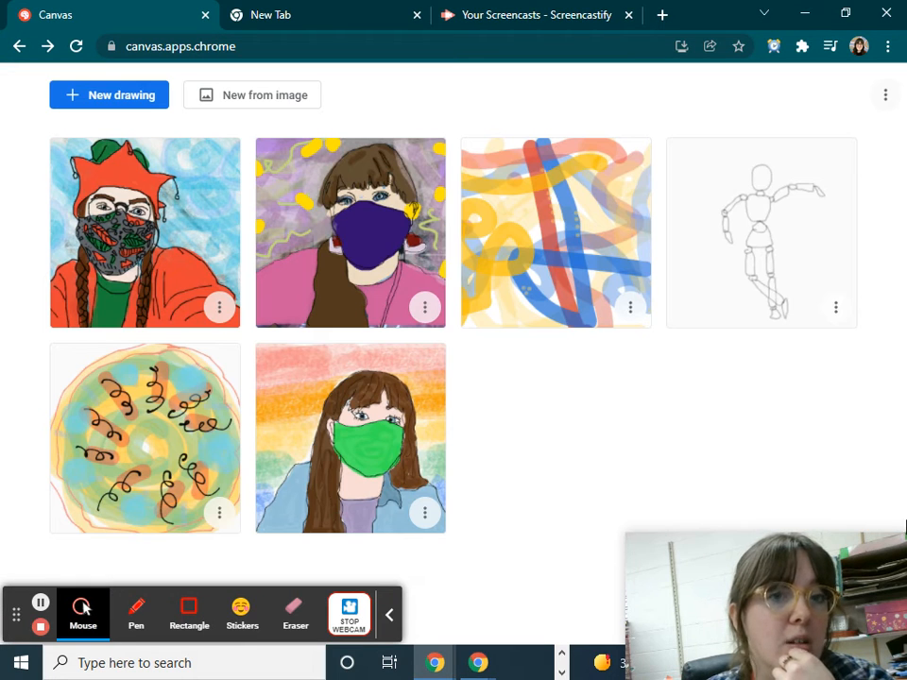
Search Google for "chrome canvas" from the New Tab page and open the Canvas web app.
left_click_drag(818, 603, 770, 446)
left_click(344, 11)
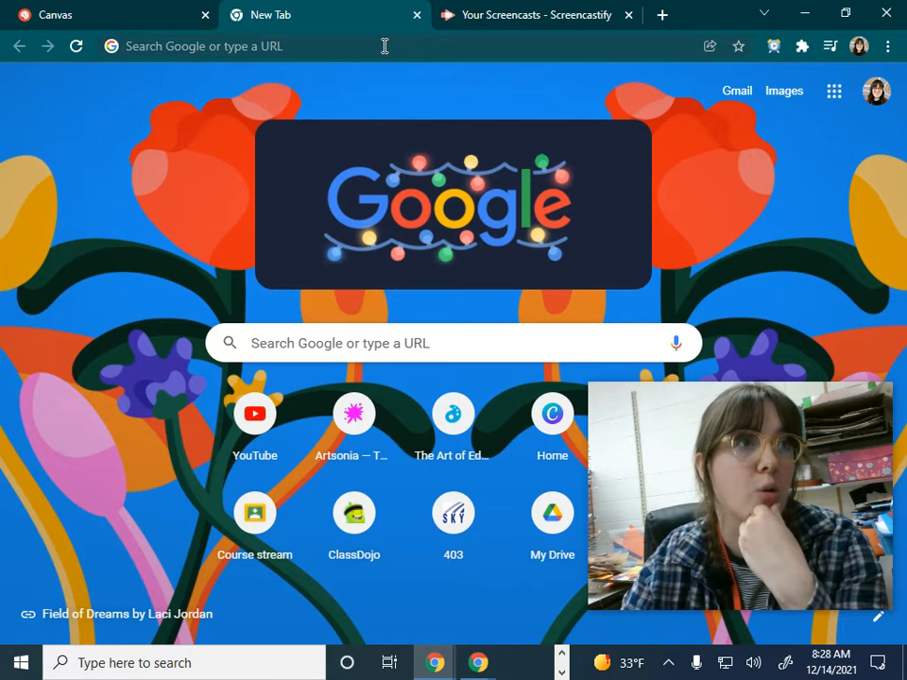
left_click(299, 345)
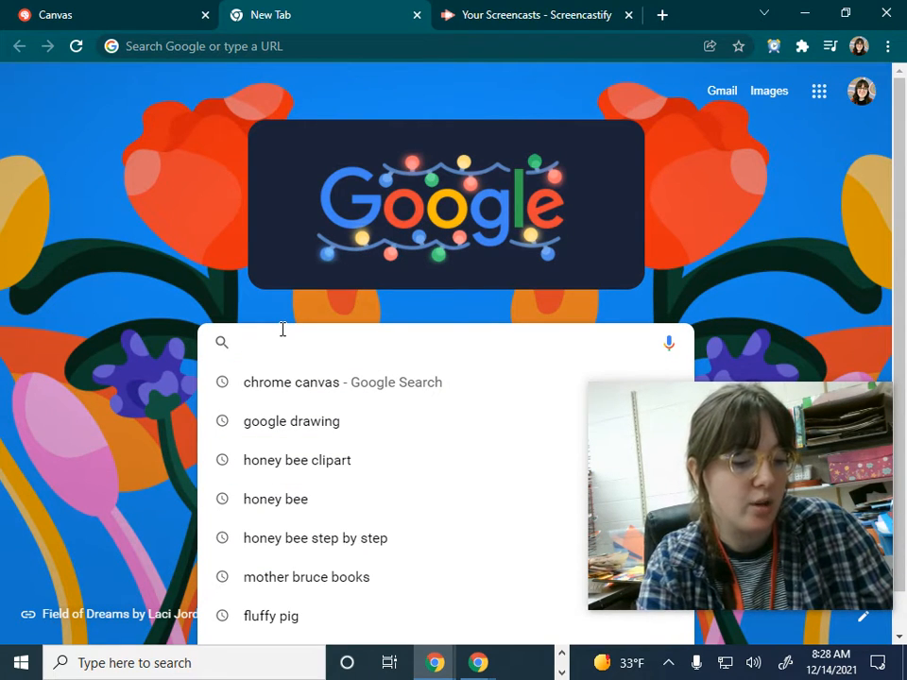
type("chr")
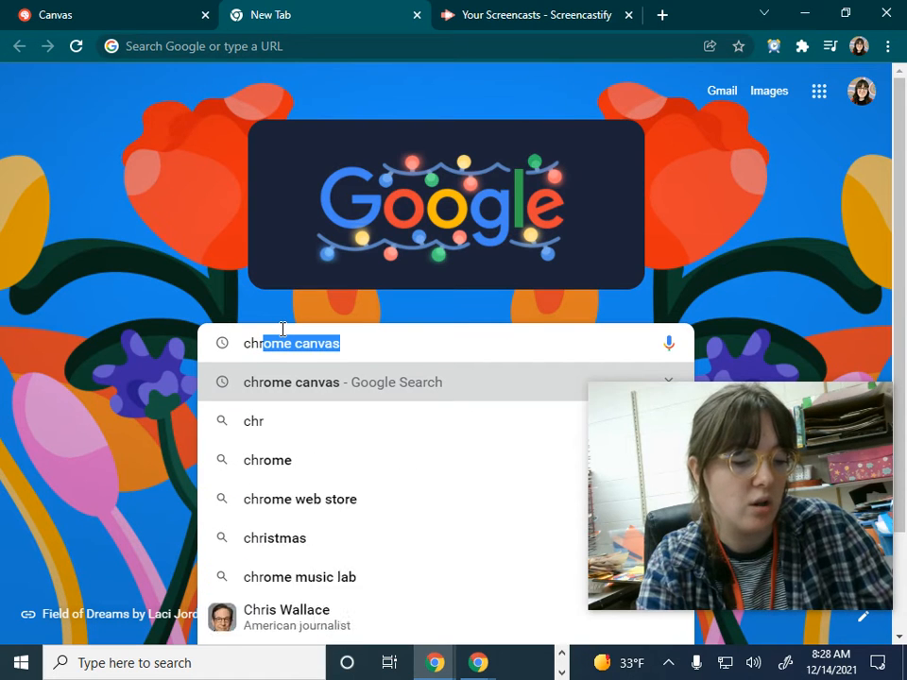
type("ome ")
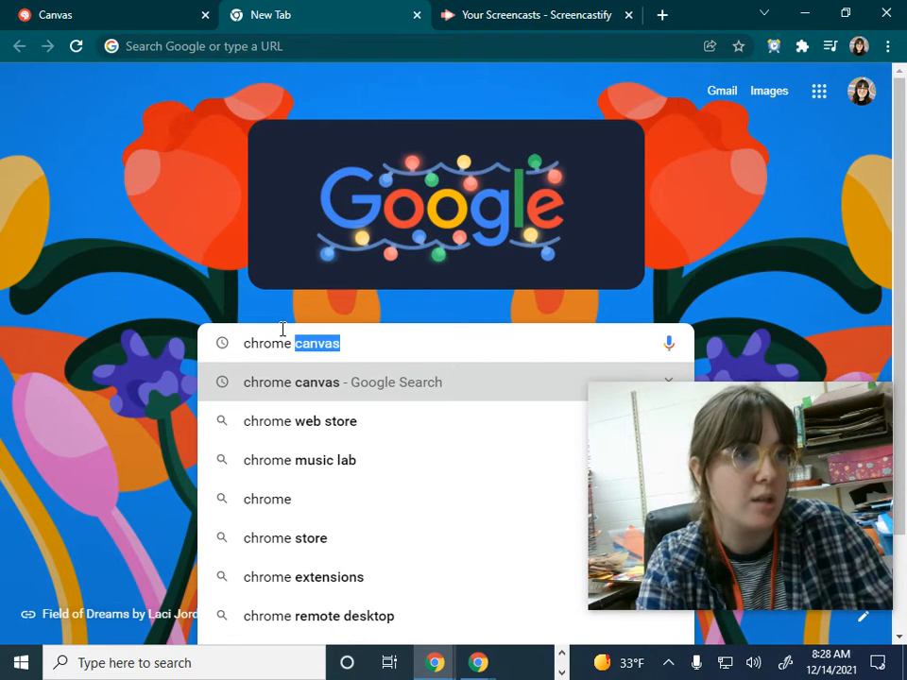
type("canv")
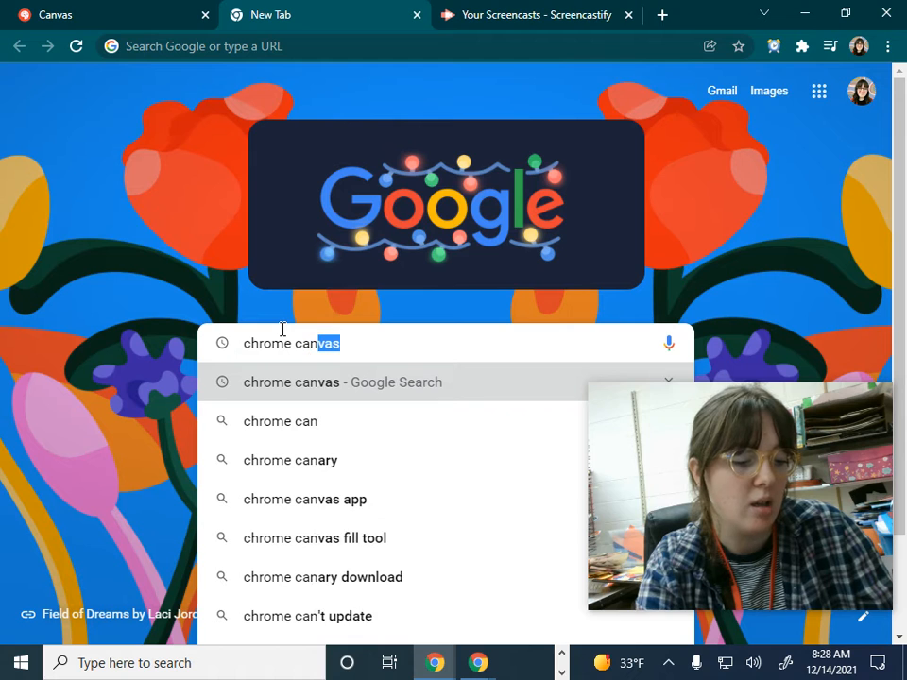
type("as")
key("Return")
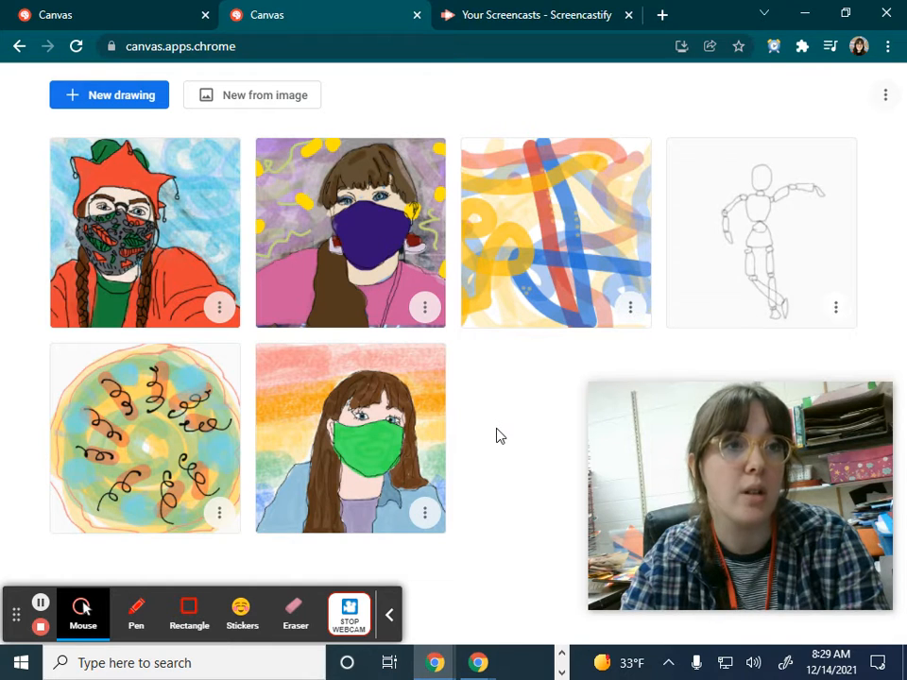
Start a new blank drawing and go back to the gallery.
left_click(88, 98)
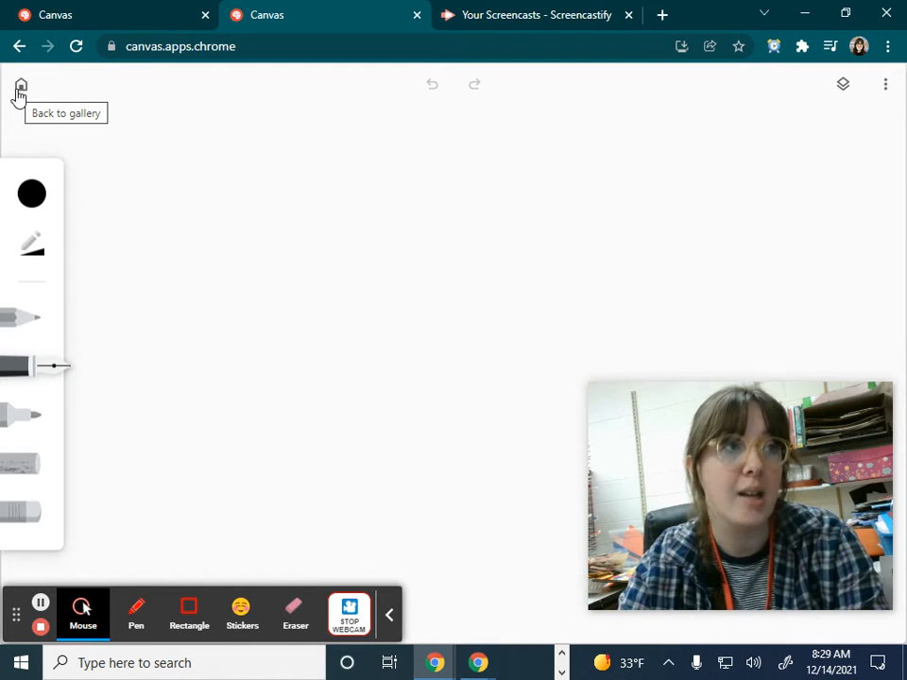
left_click(20, 90)
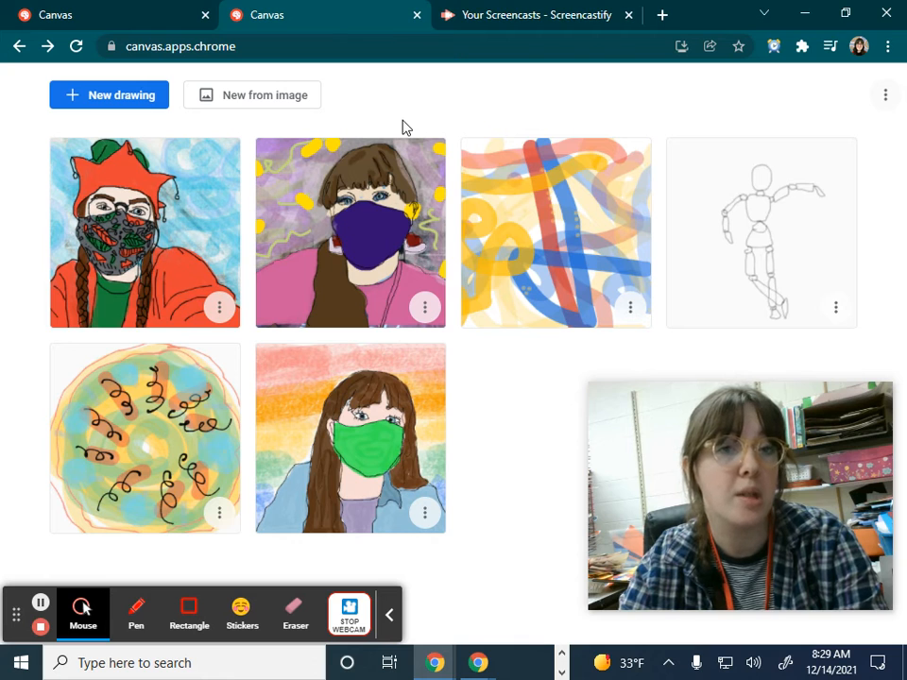
Create a new drawing from the Camera Roll photo WIN_20211213_08_54_39_Pro and check its layers.
left_click(273, 100)
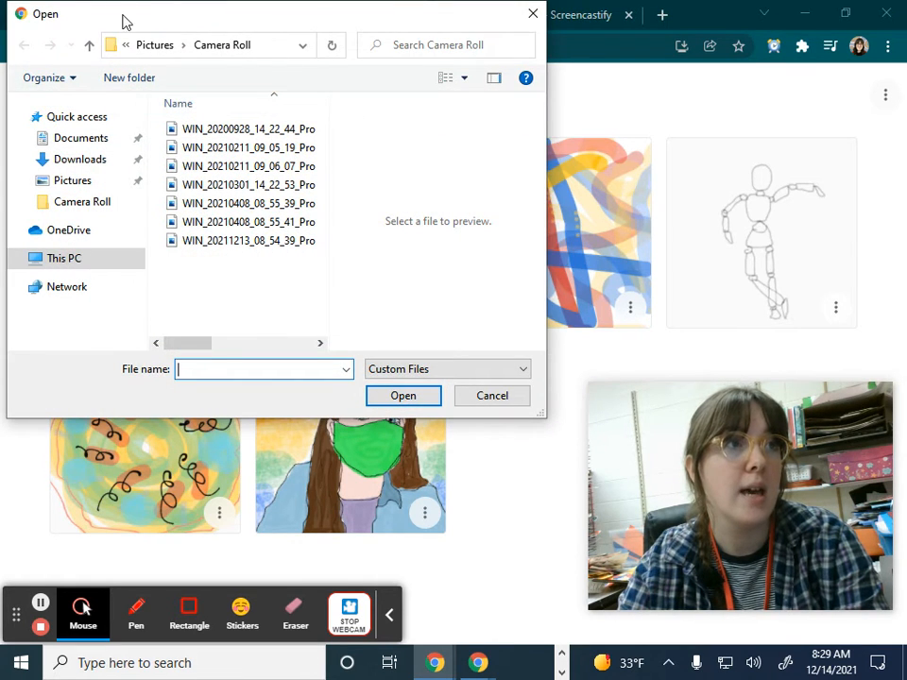
left_click_drag(124, 20, 179, 32)
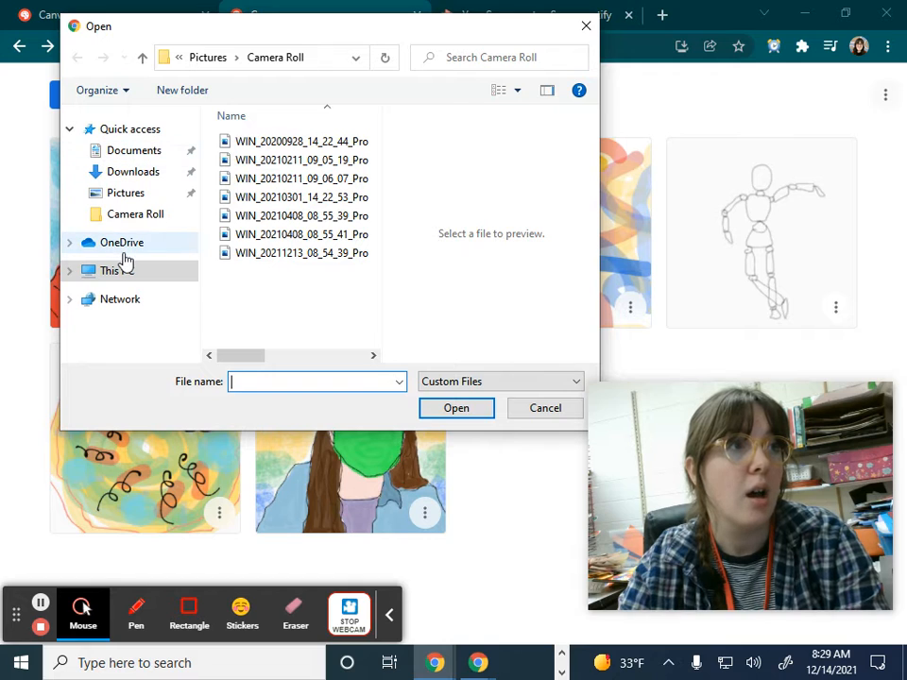
left_click(129, 216)
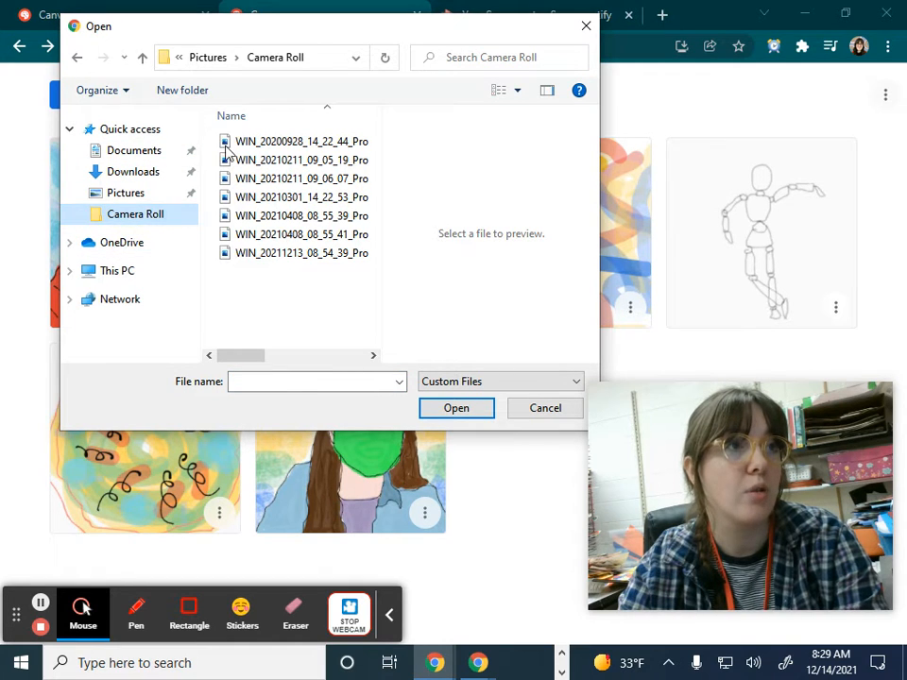
left_click(264, 141)
left_click(265, 160)
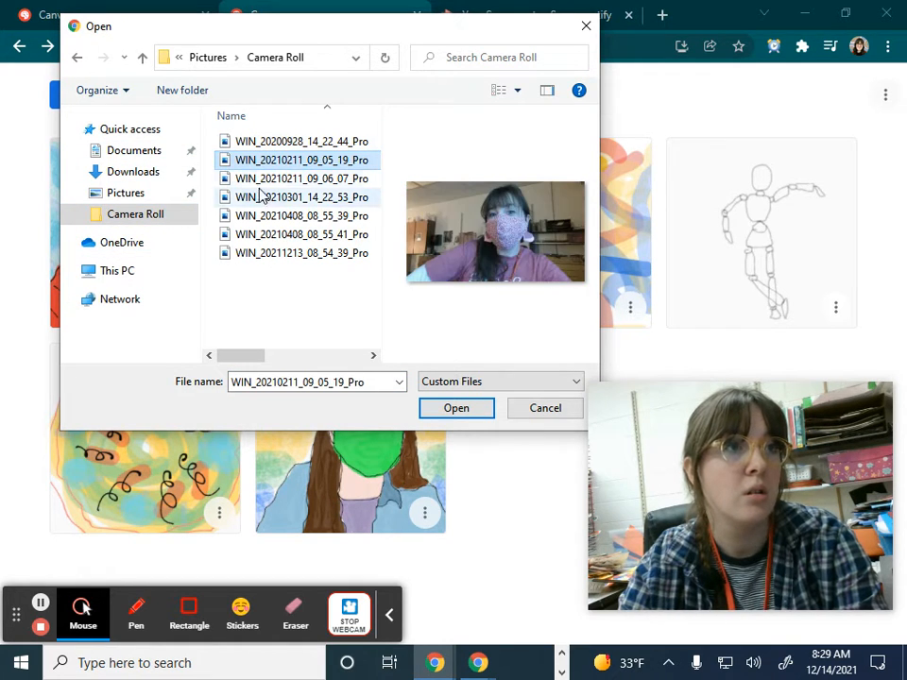
key("Down")
key("Down")
key("Down")
left_click(267, 253)
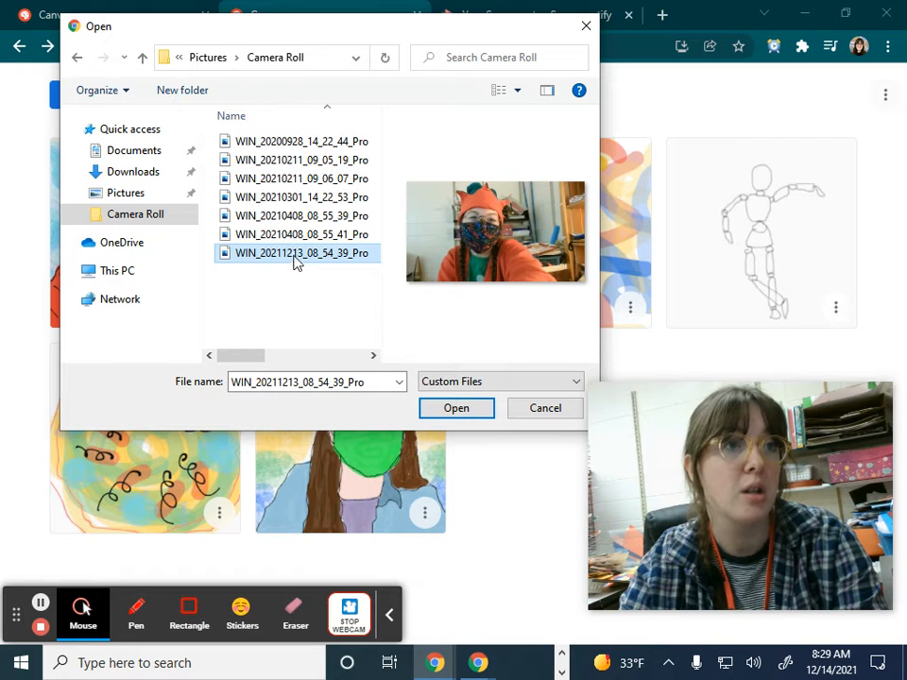
left_click(457, 410)
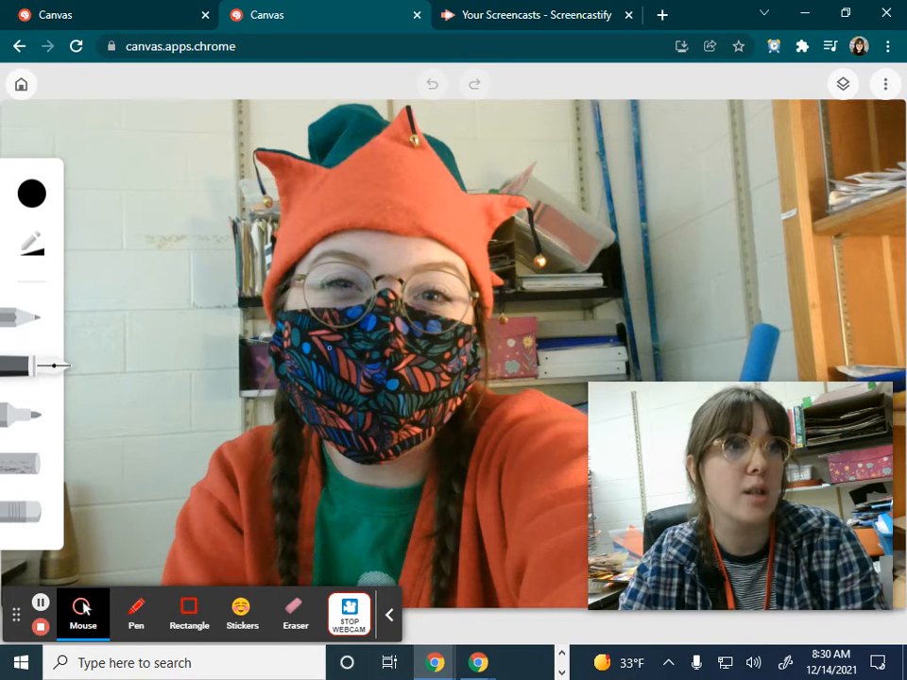
left_click(842, 85)
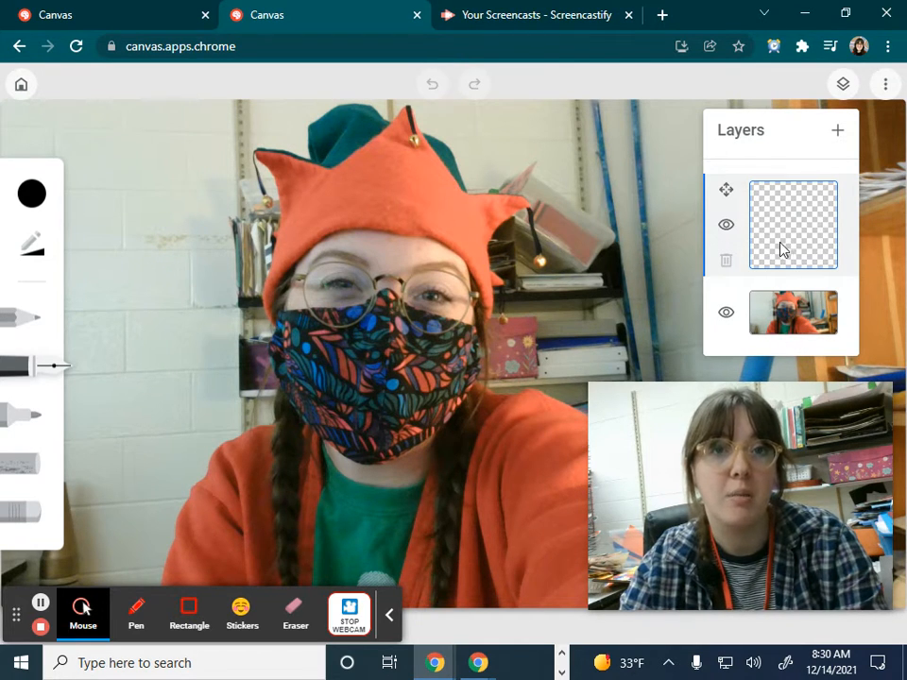
left_click(845, 89)
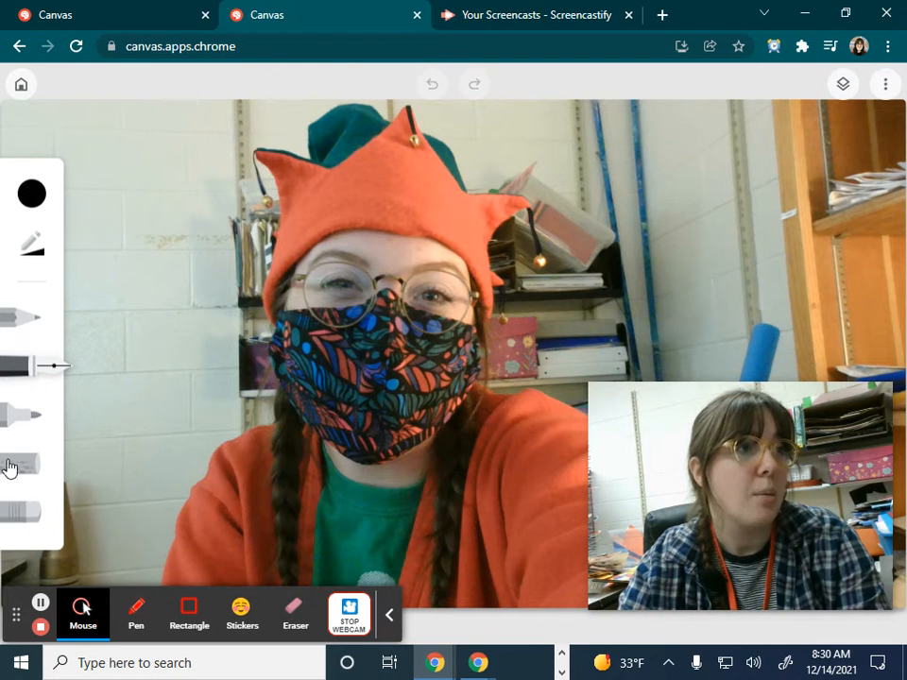
Set the pen to full opacity and a smaller size, testing it with a scribble beside the hat and undoing the scribble.
left_click(47, 364)
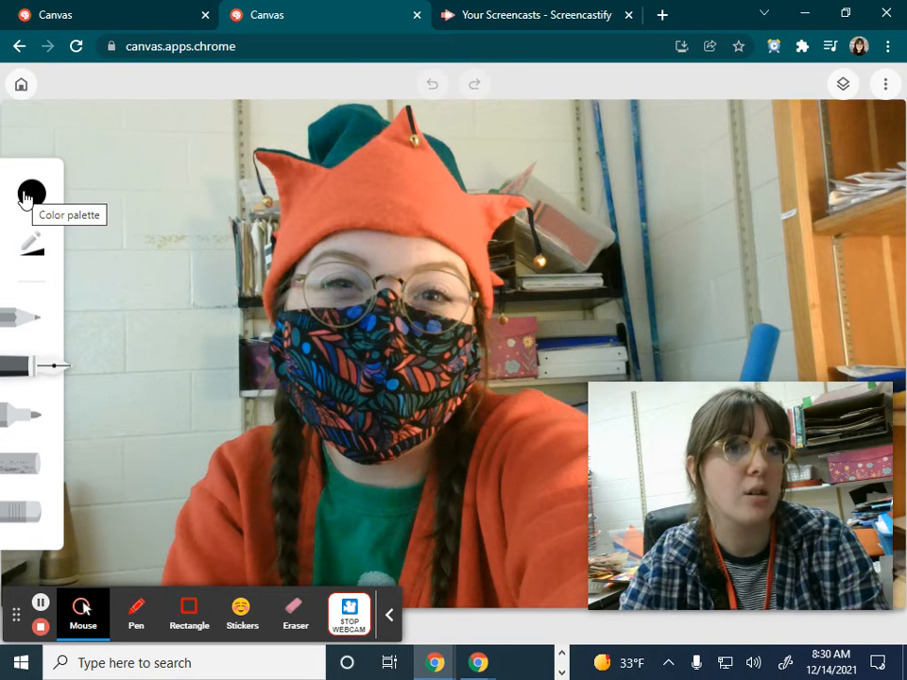
left_click(32, 244)
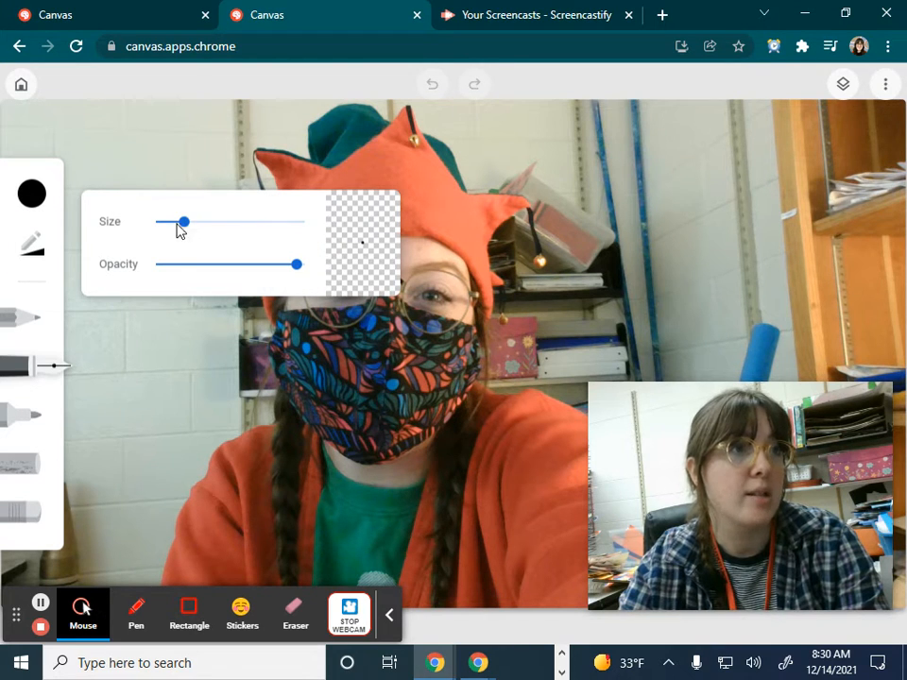
left_click(303, 273)
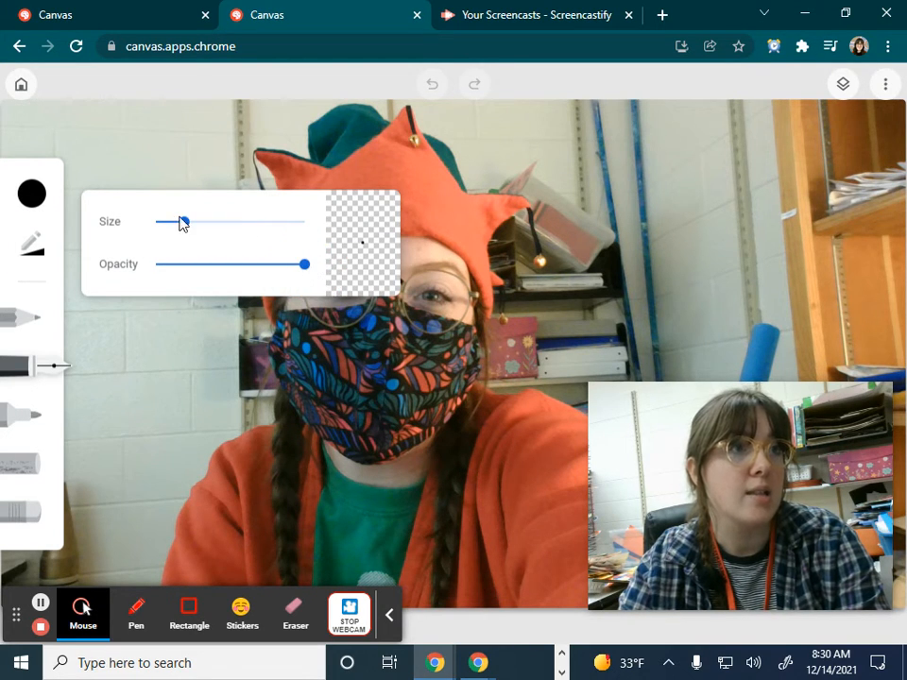
left_click_drag(184, 226, 174, 231)
mouse_move(622, 168)
left_mouse_down()
mouse_move(659, 173)
mouse_move(625, 216)
mouse_move(660, 243)
mouse_move(667, 281)
mouse_move(691, 223)
left_mouse_up()
left_click(434, 85)
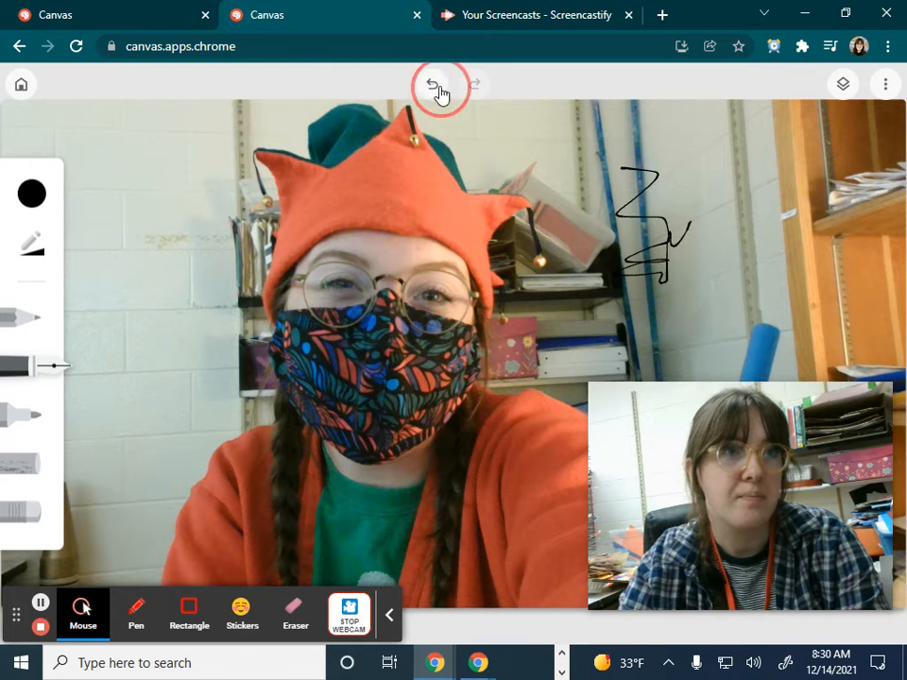
Reduce the pen size slightly further, test it with a stroke on the blank wall, and undo that stroke.
left_click(34, 255)
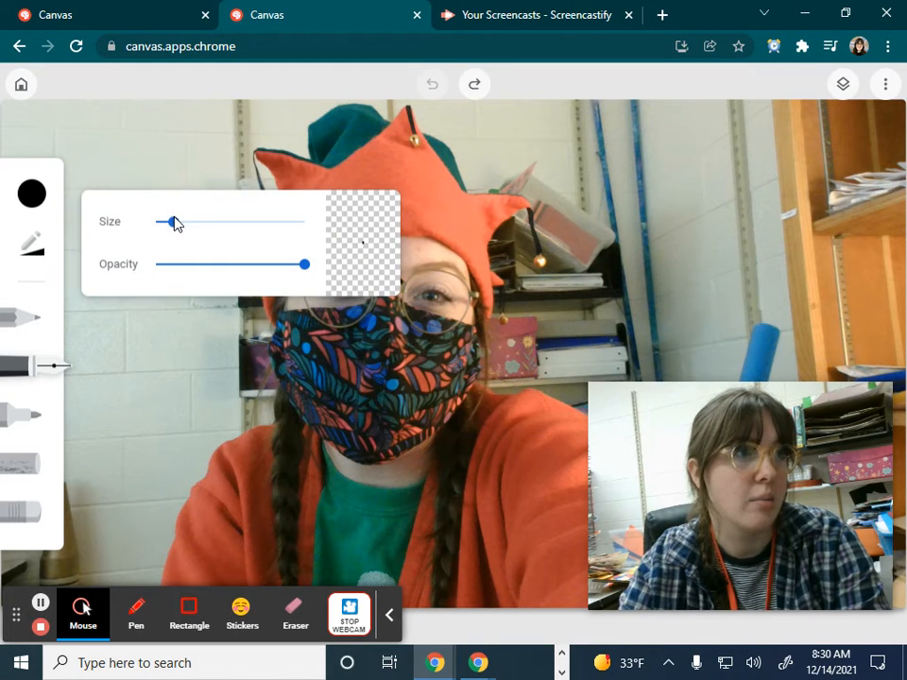
left_click_drag(174, 223, 172, 223)
mouse_move(137, 337)
left_mouse_down()
mouse_move(223, 342)
mouse_move(218, 371)
mouse_move(189, 373)
mouse_move(196, 304)
mouse_move(227, 234)
left_mouse_up()
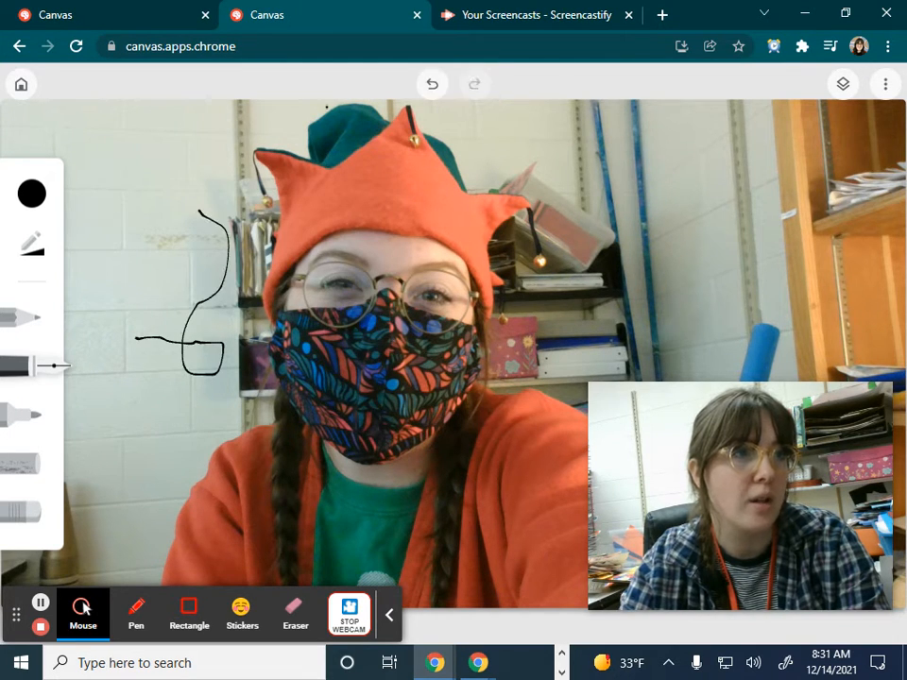
left_click(430, 86)
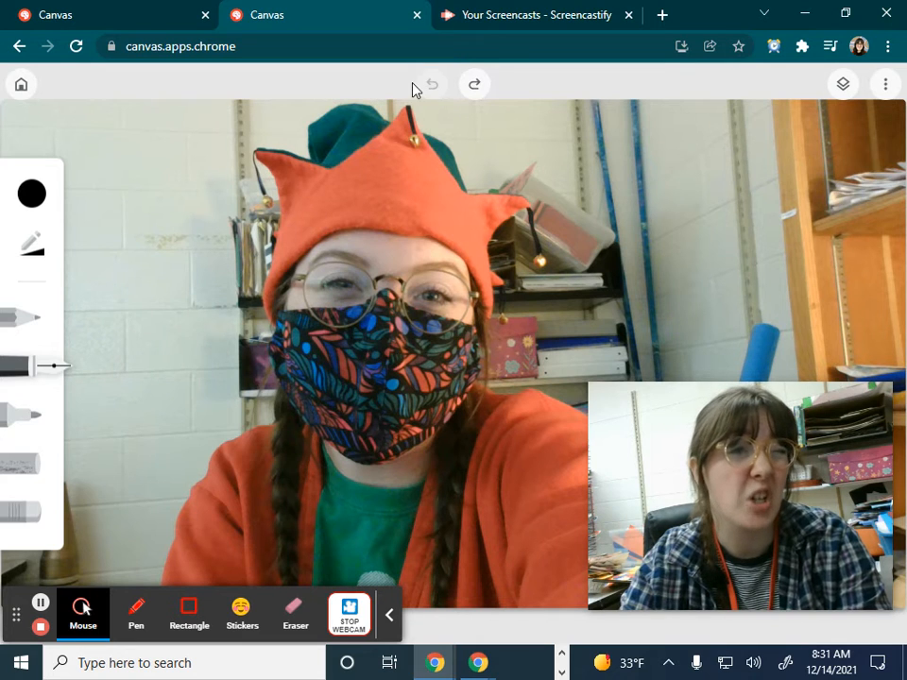
Trace the hat's brim across the forehead and its outer edge up to the right-hand tip with the black pen.
left_click(34, 247)
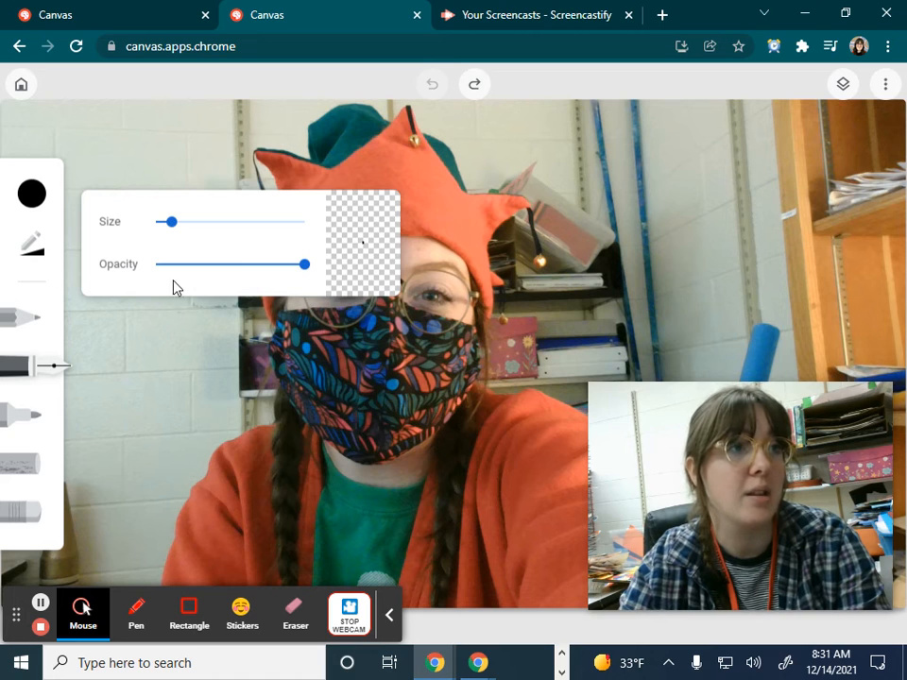
left_click(34, 196)
left_click(34, 196)
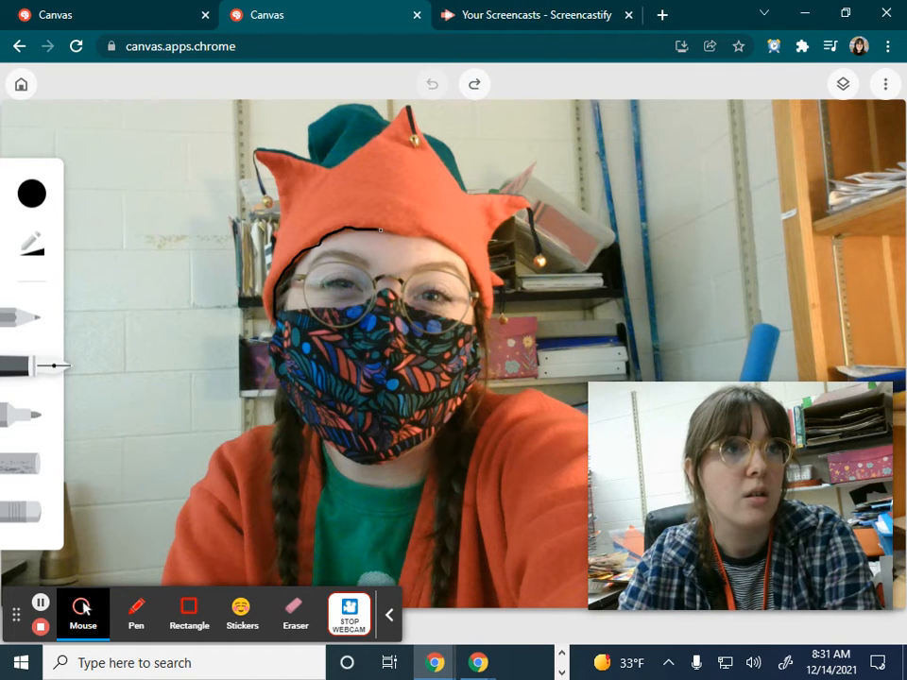
mouse_move(380, 229)
left_mouse_down()
mouse_move(456, 249)
mouse_move(485, 317)
left_mouse_up()
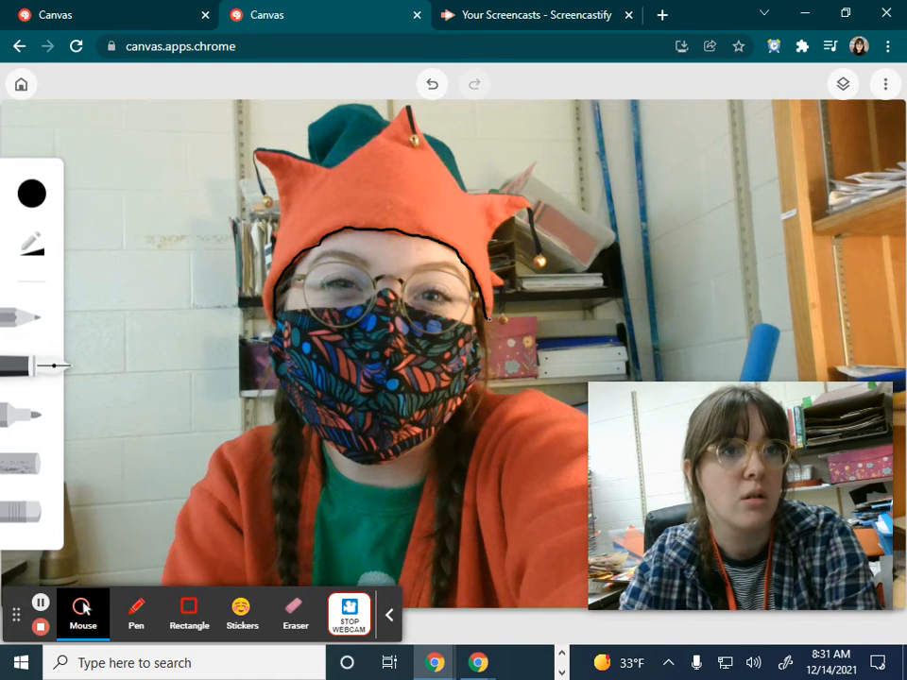
left_click_drag(486, 317, 491, 307)
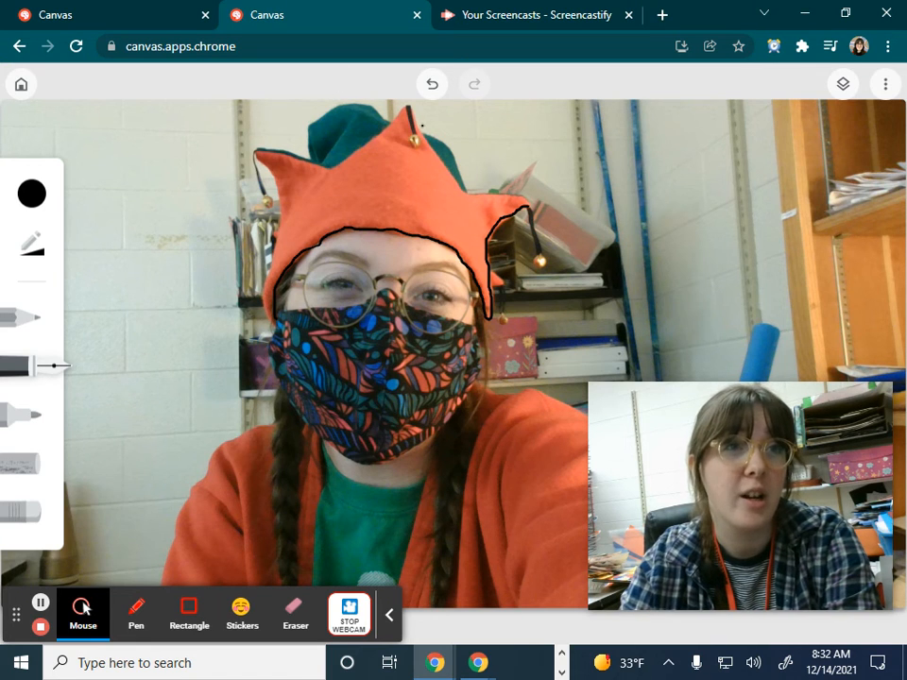
Undo and redo the last hat outline stroke, and try erasing part of it before undoing the erasure.
left_click(432, 85)
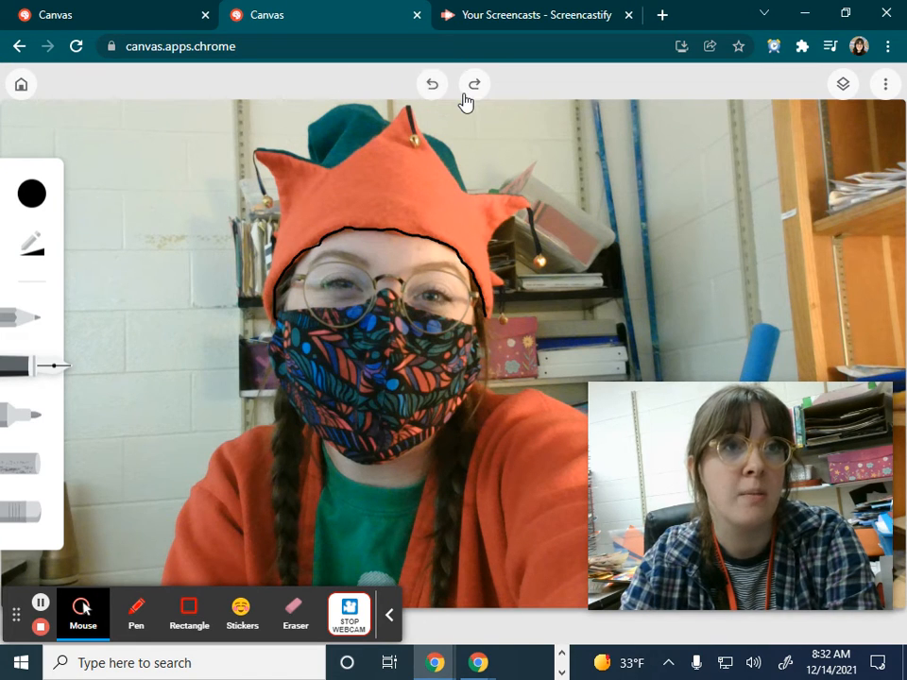
left_click(466, 95)
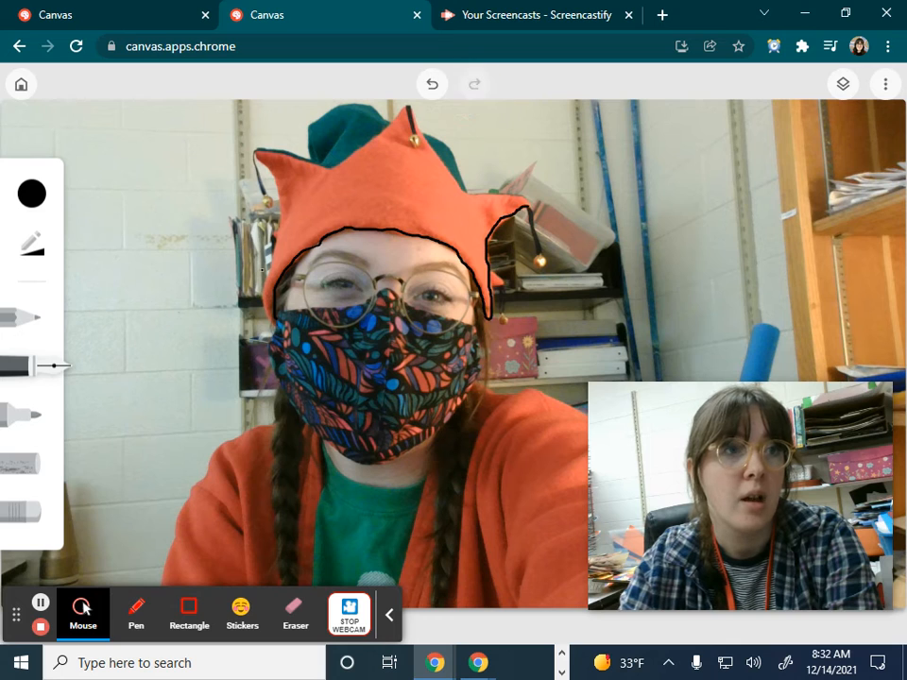
left_click(17, 516)
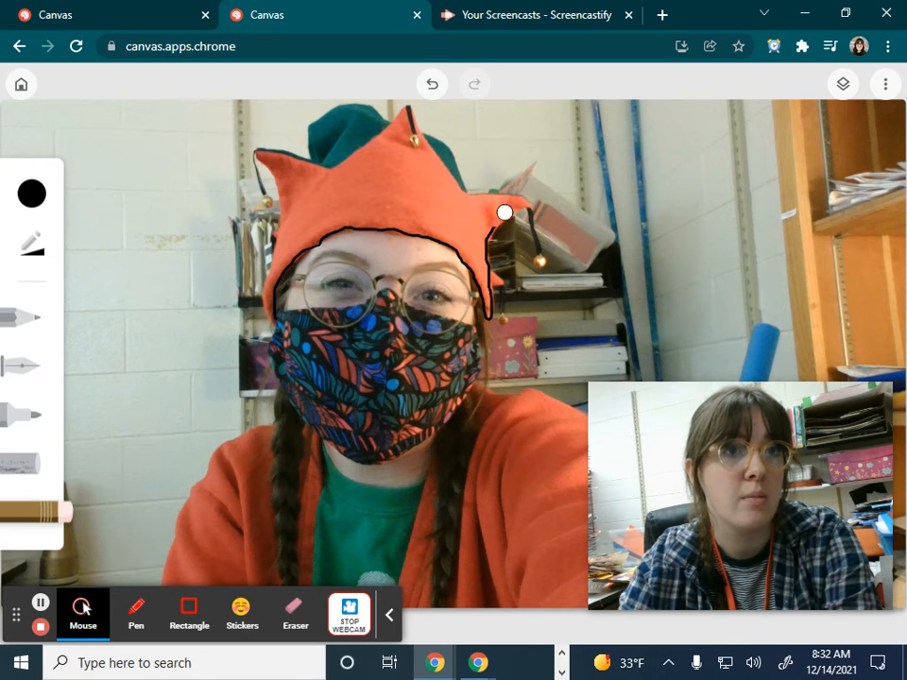
left_click(433, 86)
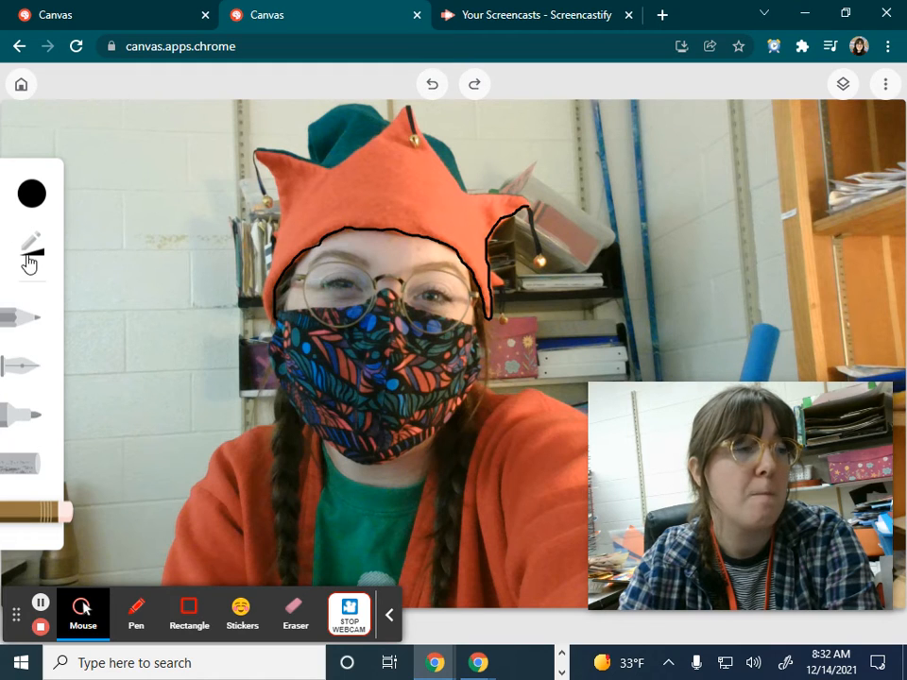
Draw the eye on the photo's right side with the pen, including its outline, iris, pupil and upper lid crease.
left_click(23, 365)
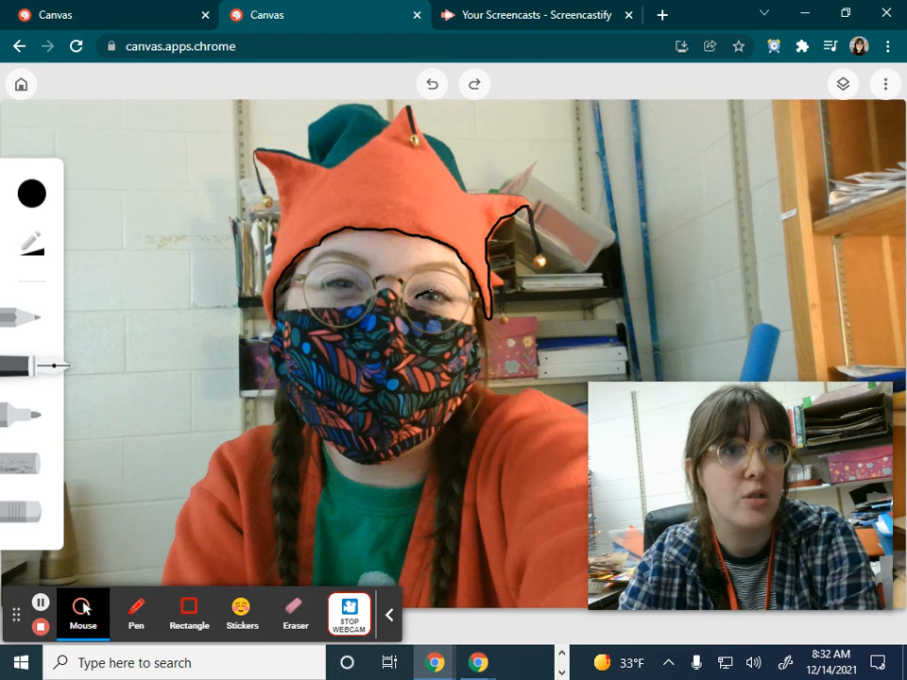
mouse_move(445, 293)
left_mouse_down()
mouse_move(452, 300)
mouse_move(441, 284)
mouse_move(458, 297)
mouse_move(425, 300)
mouse_move(457, 298)
left_mouse_up()
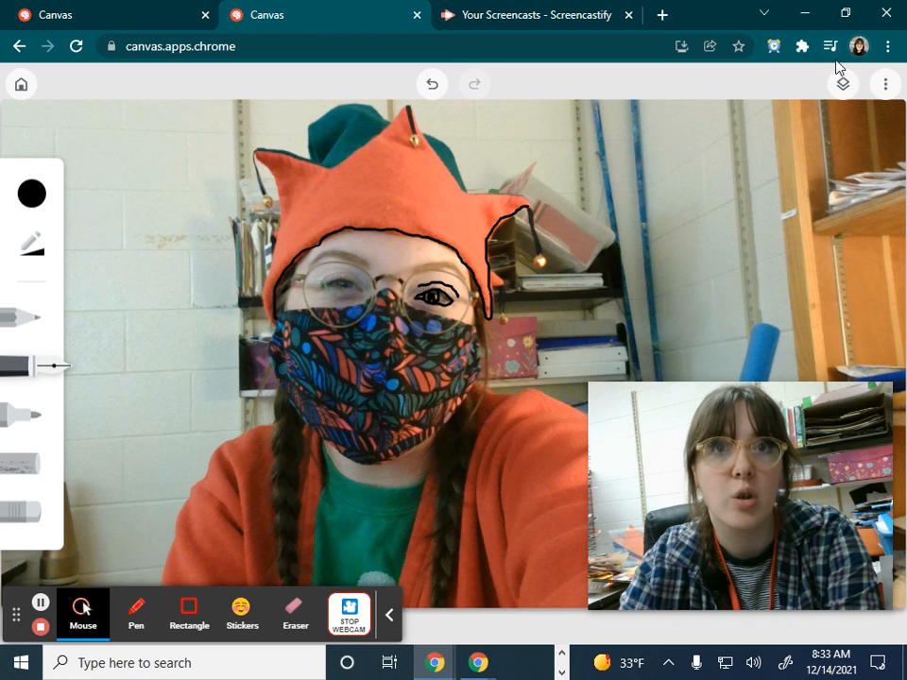
Hide the photo layer to check the line drawing on its own, and show the photo again.
left_click(843, 85)
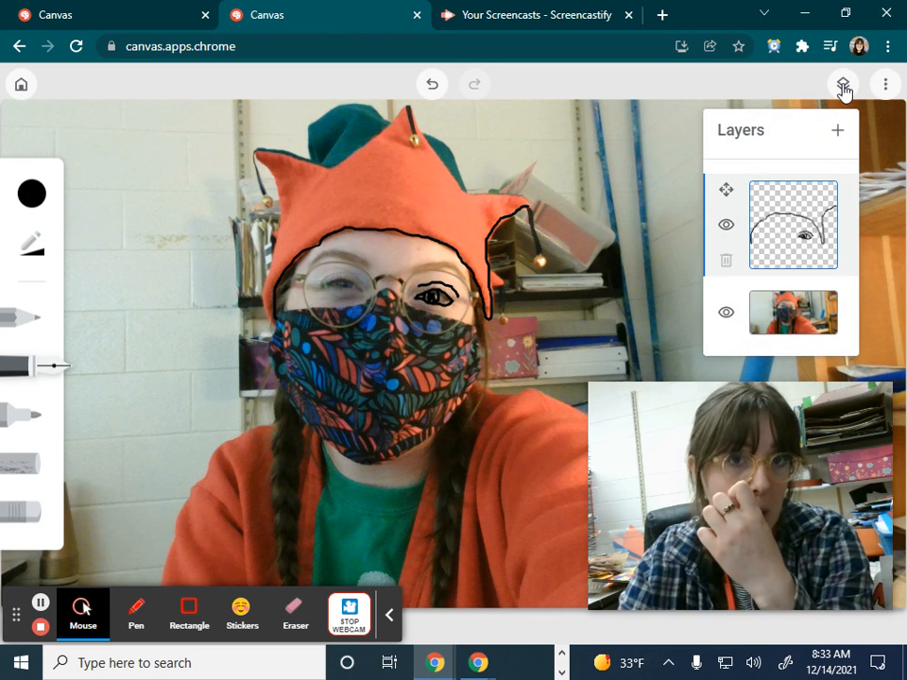
left_click(725, 316)
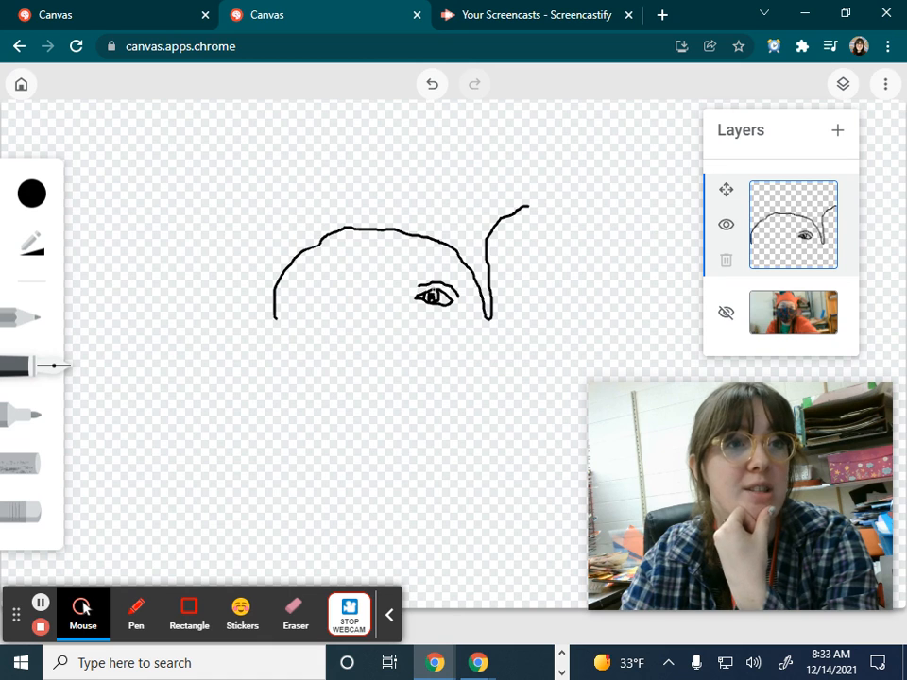
left_click(725, 314)
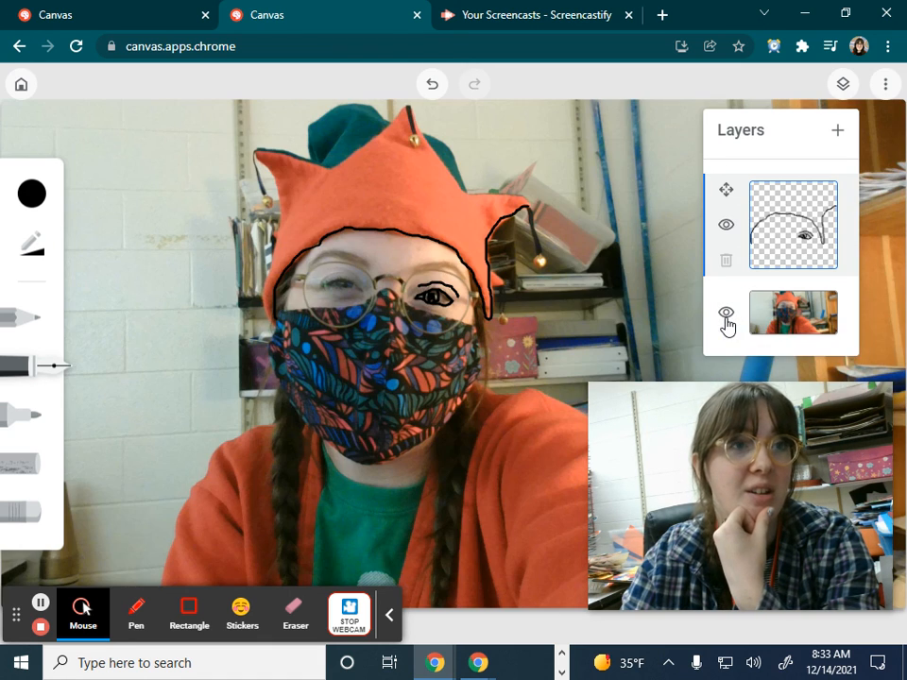